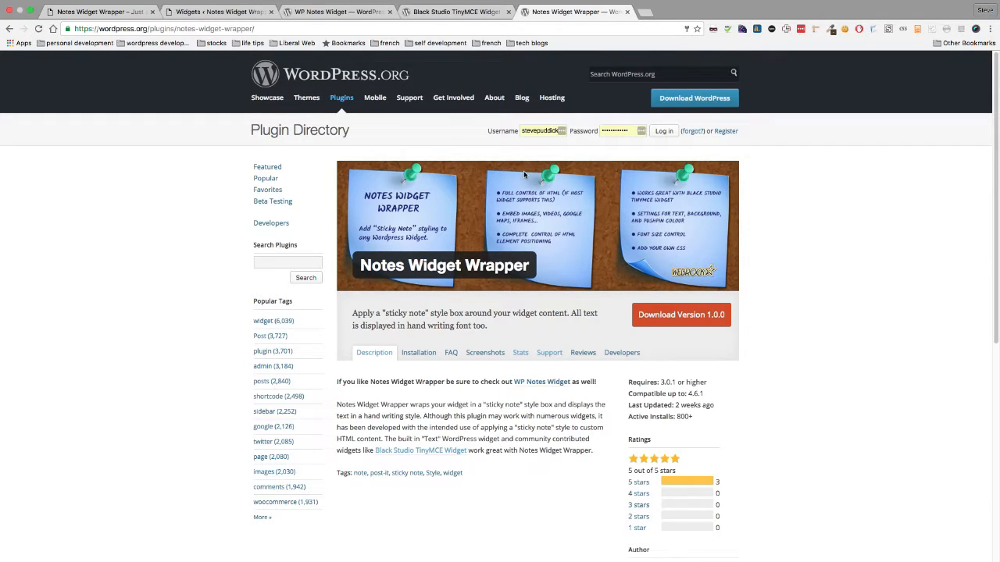
# - View the WP Notes Widget plugin page, and look over the sample sticky note in the local site's sidebar
pyautogui.click(333, 12)
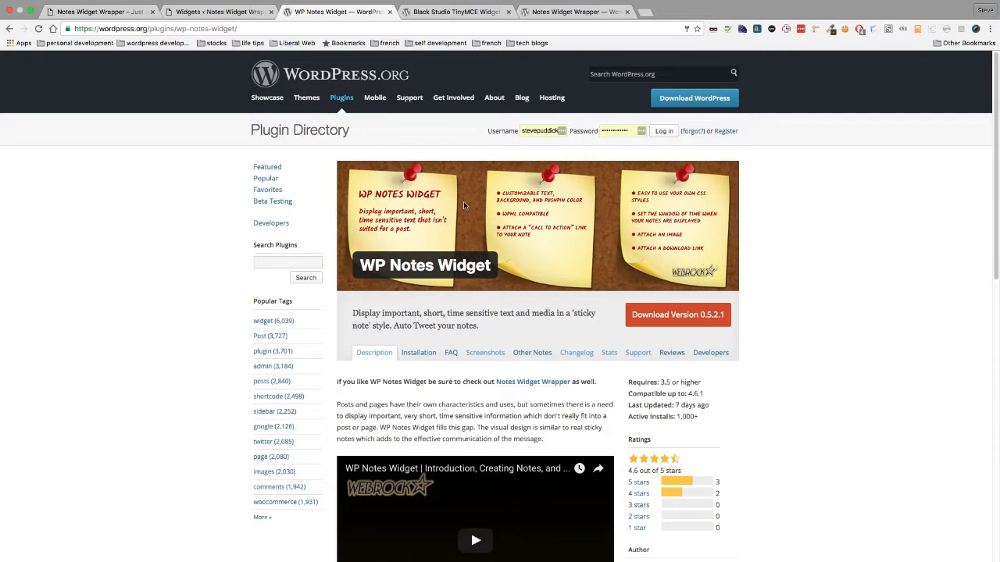
pyautogui.click(92, 13)
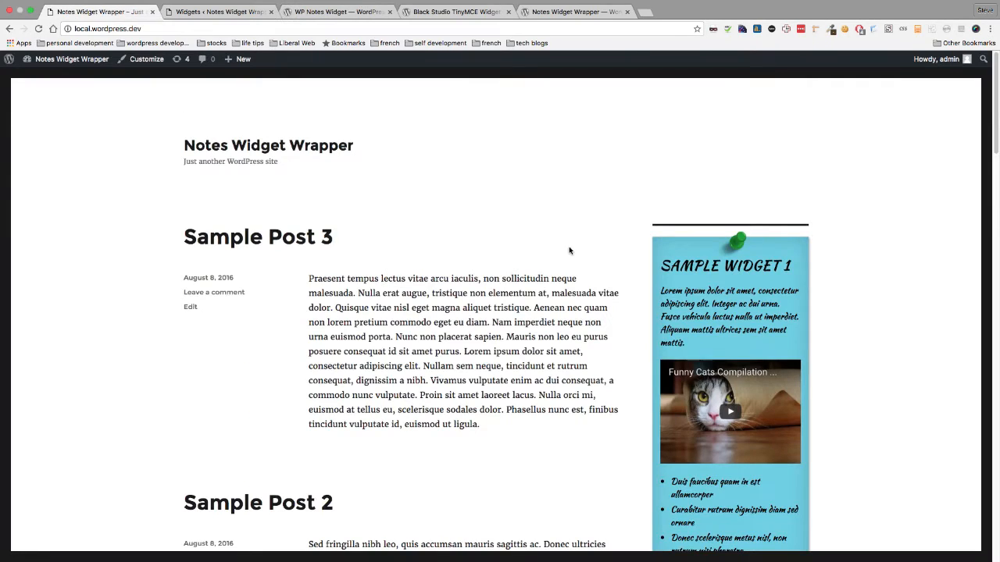
pyautogui.scroll(-3, 570, 250)
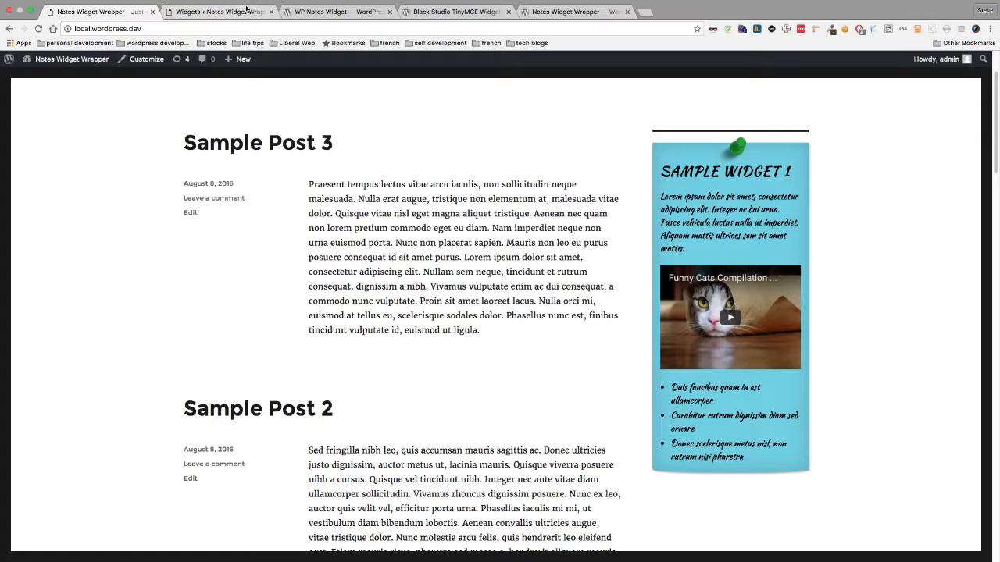
# - Open the site's installed plugins list and locate the Notes Widget Wrapper entry
pyautogui.click(222, 12)
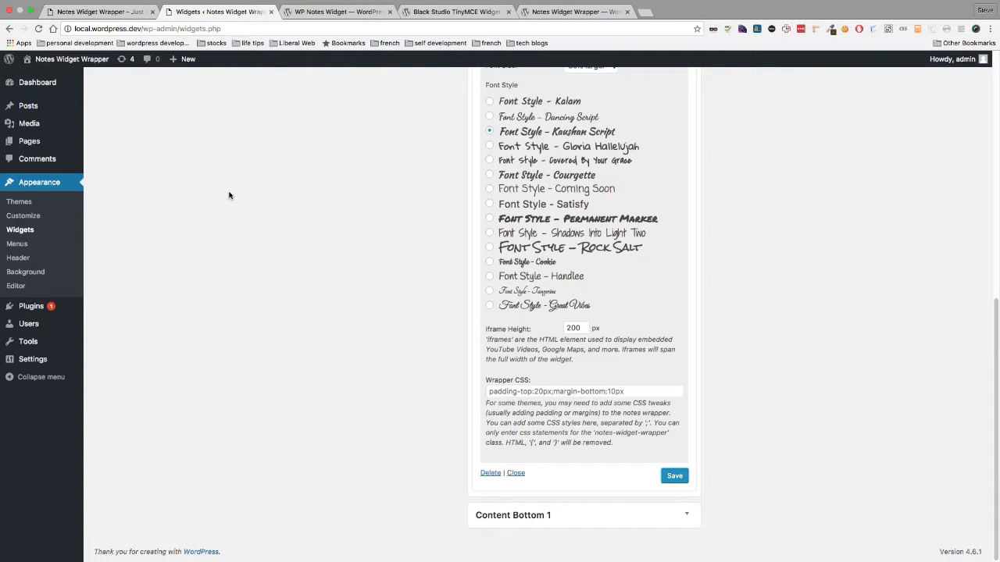
pyautogui.moveTo(67, 311)
pyautogui.click(65, 310)
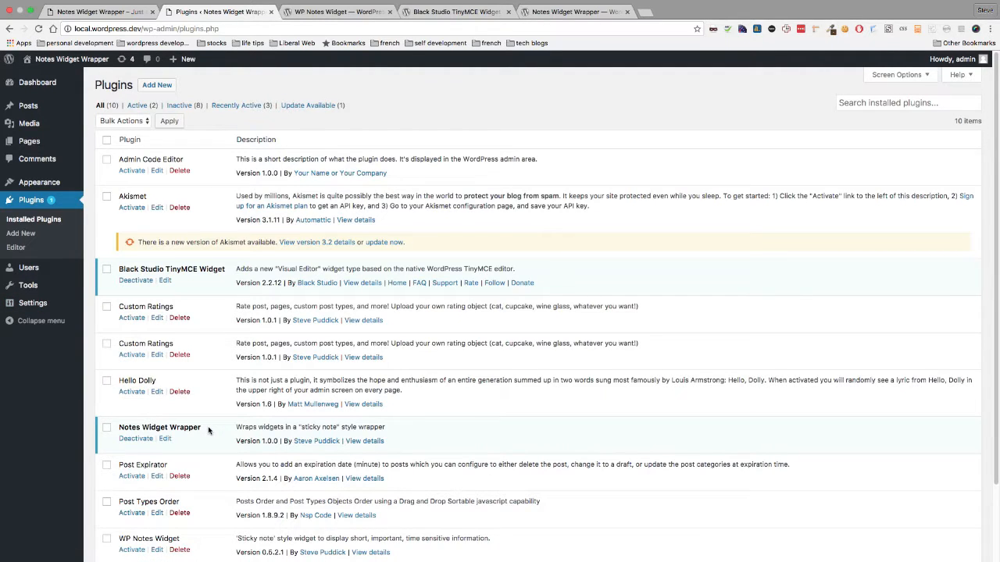
pyautogui.moveTo(206, 429); pyautogui.dragTo(118, 428)
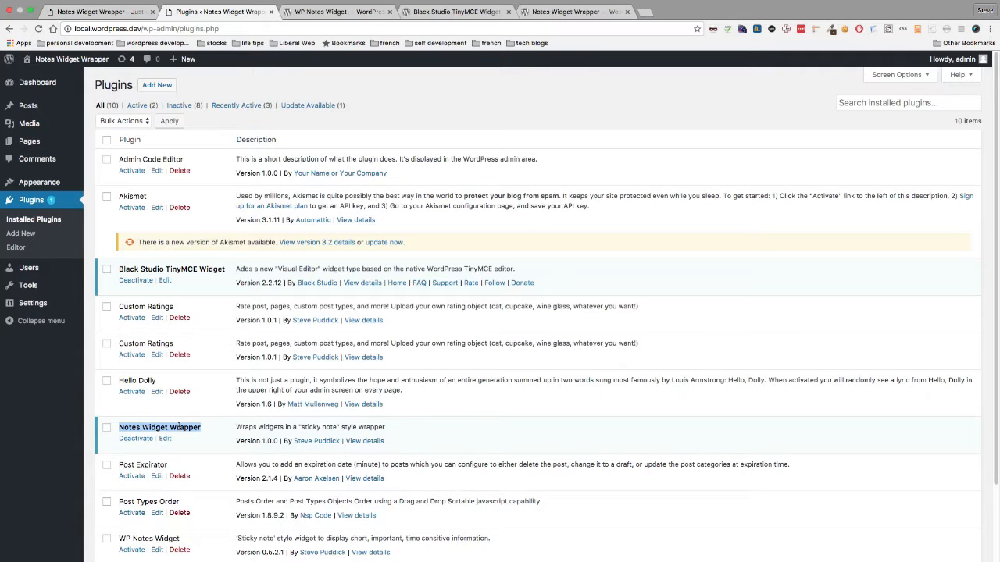
pyautogui.click(179, 426)
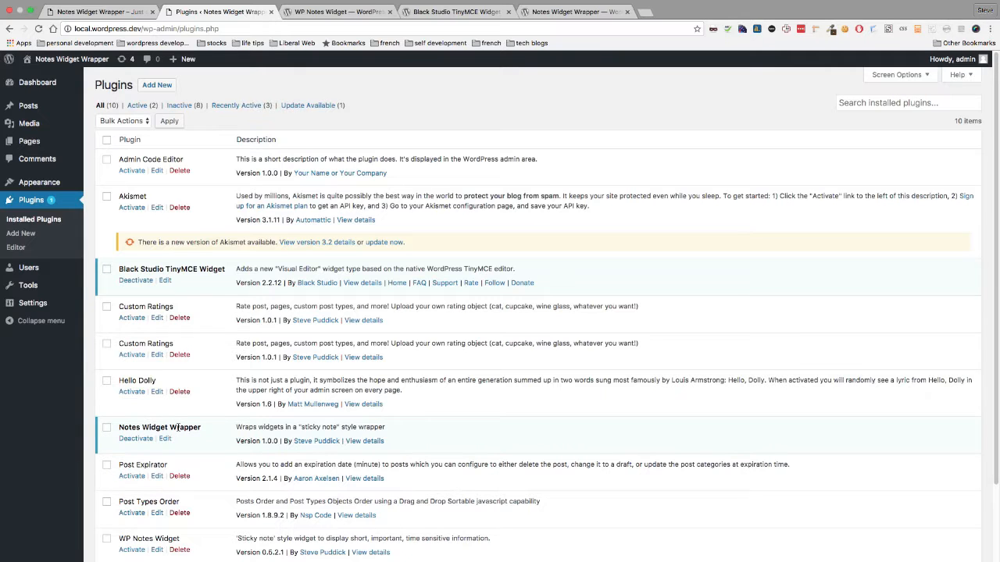
# - Open the Widgets admin page, compare it with the site's front page, and expand the Sample Widget 1 text widget
pyautogui.moveTo(55, 185)
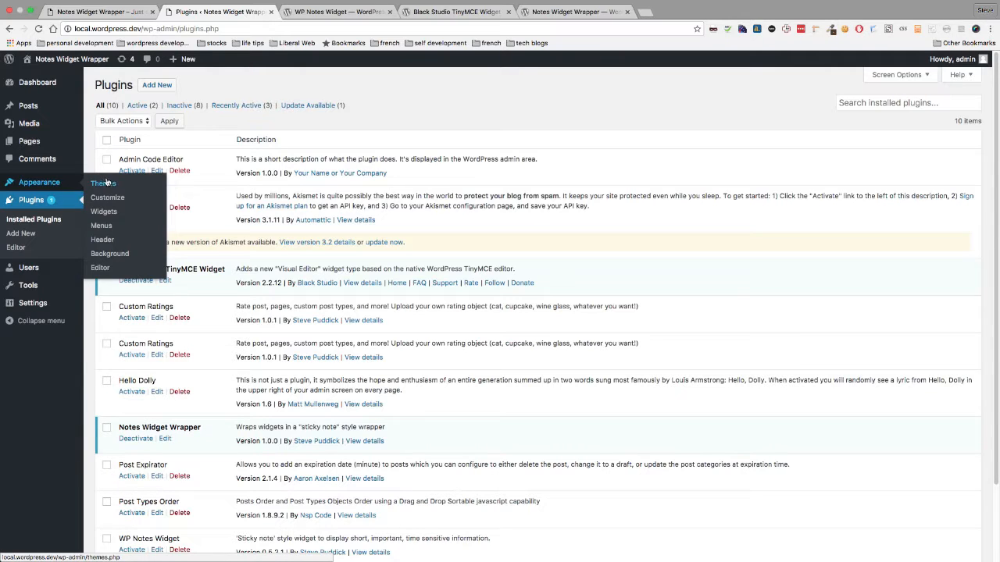
pyautogui.click(112, 214)
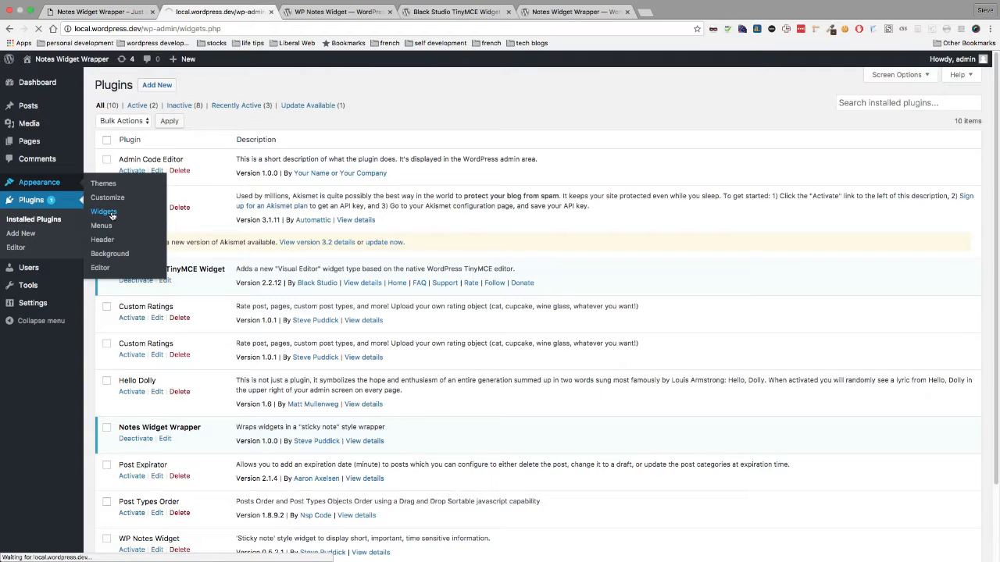
pyautogui.moveTo(198, 10)
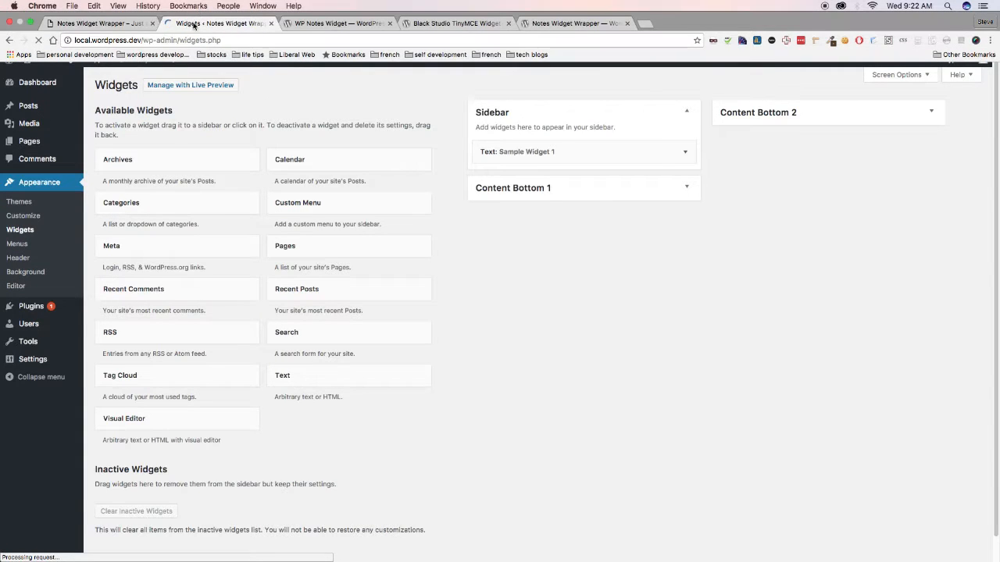
pyautogui.click(99, 27)
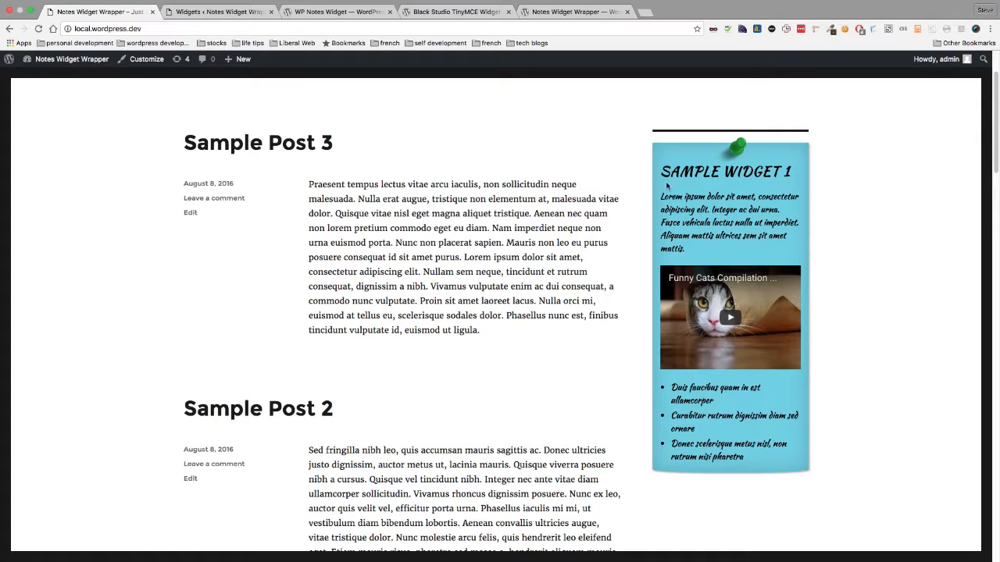
pyautogui.click(208, 12)
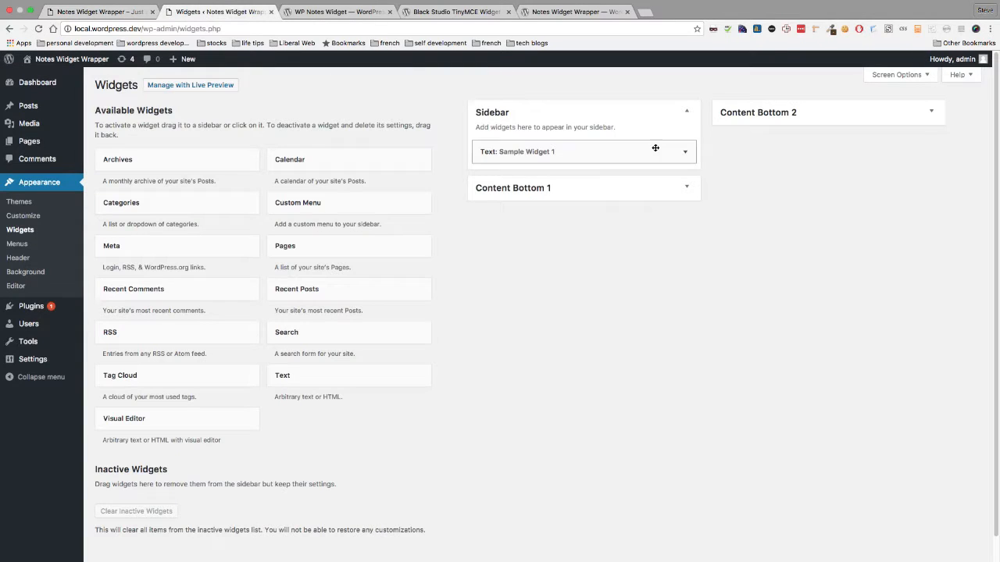
pyautogui.click(684, 152)
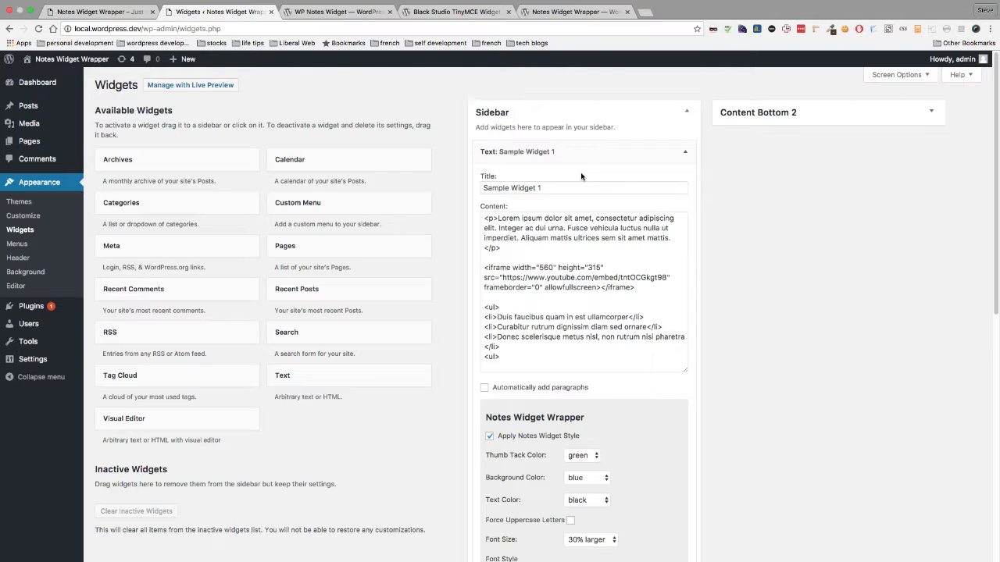
# - Examine the title and HTML content of the Sample Widget 1 text widget
pyautogui.click(615, 316)
pyautogui.moveTo(524, 364); pyautogui.dragTo(472, 214)
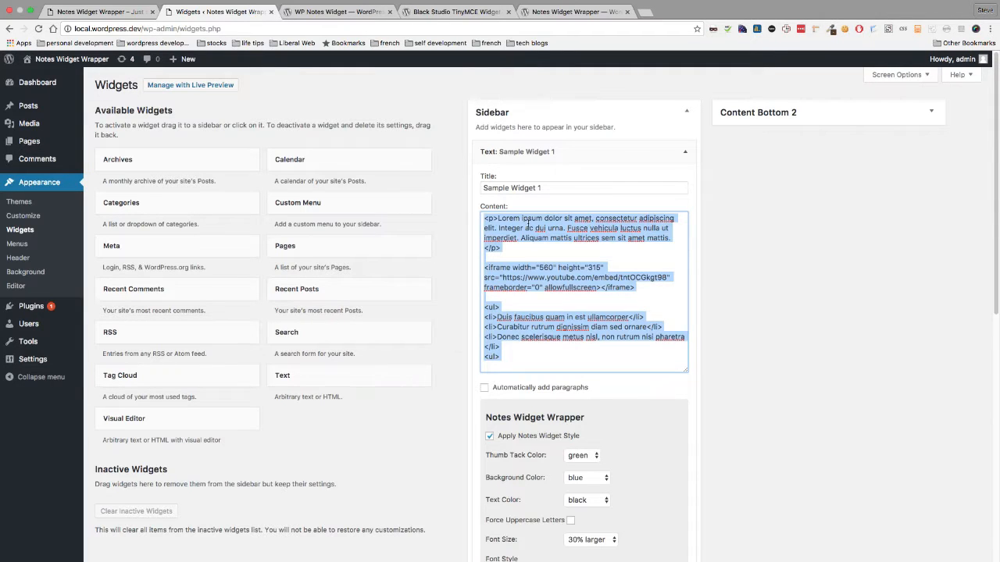
pyautogui.click(528, 224)
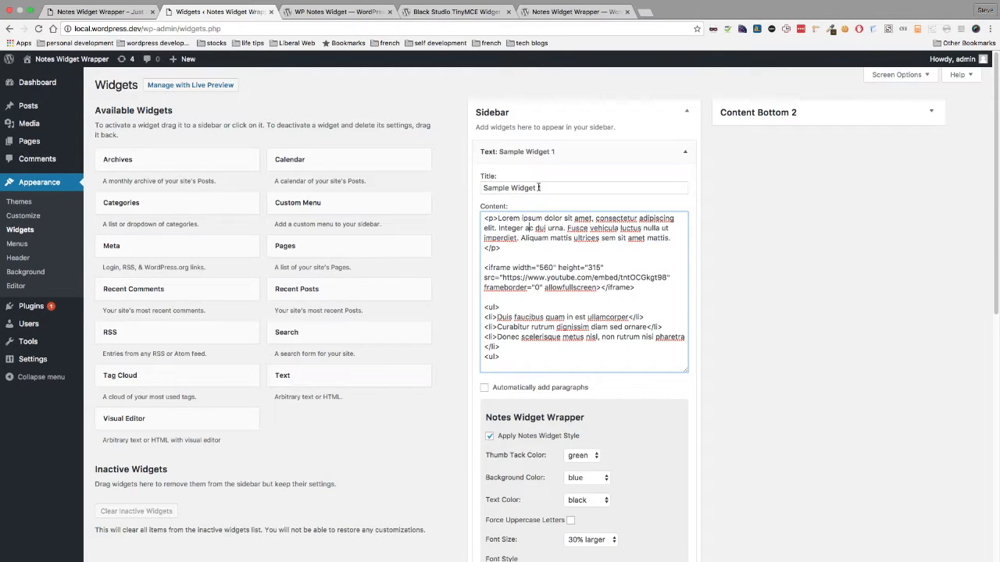
pyautogui.click(507, 246)
pyautogui.scroll(-2, 625, 344)
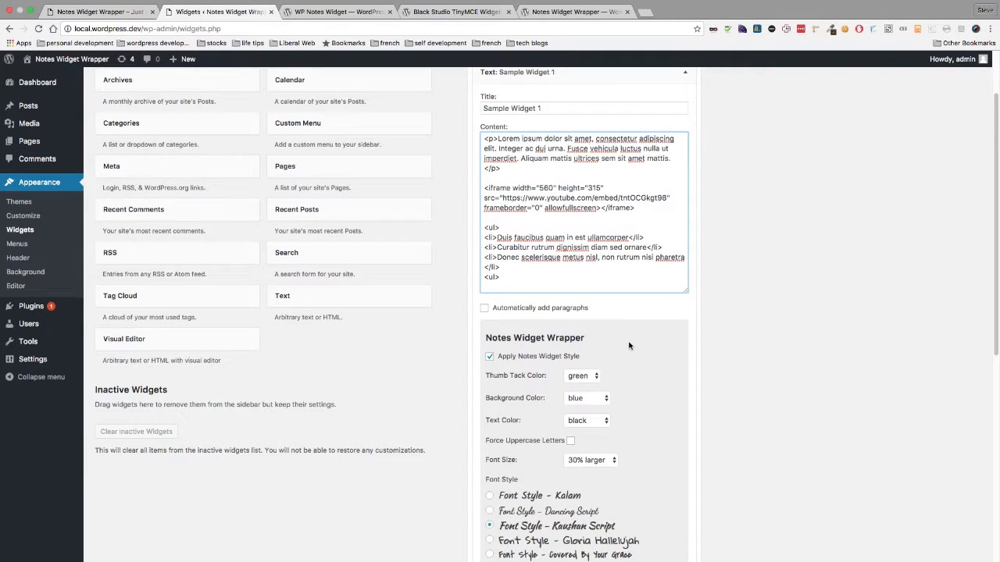
# - Set Sample Widget 1's note colors to an orange thumb tack, green background and red text
pyautogui.scroll(-2, 628, 345)
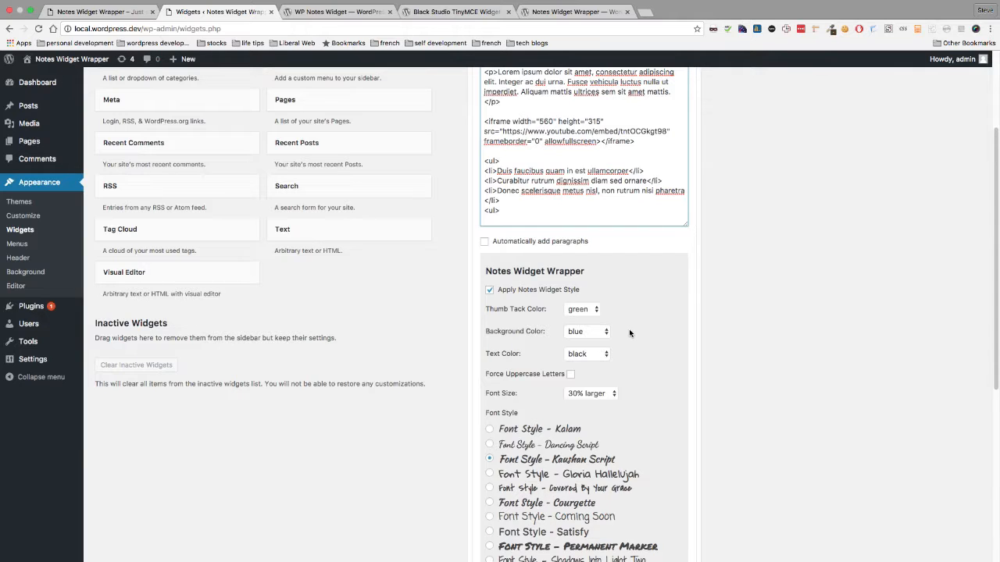
pyautogui.click(587, 309)
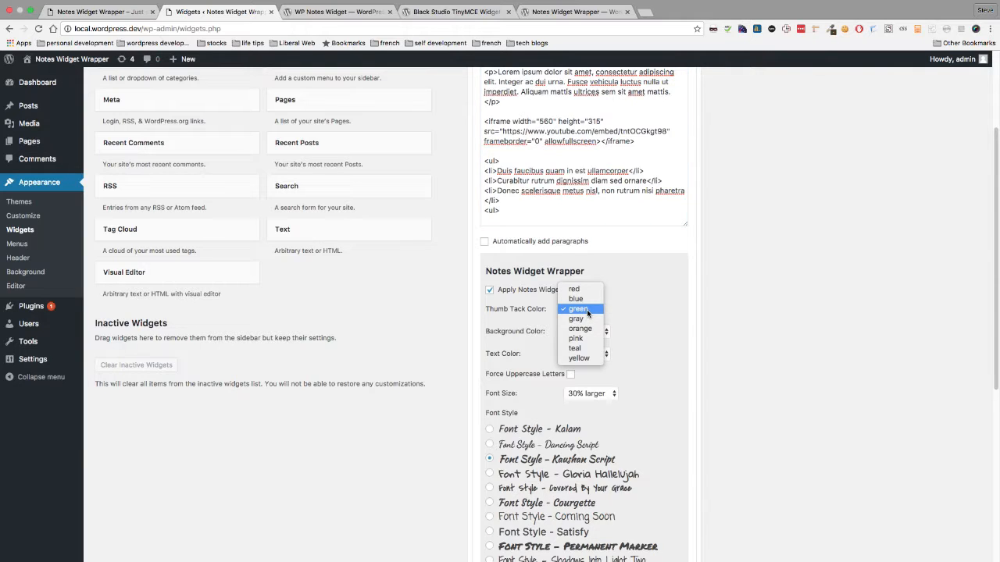
pyautogui.click(588, 332)
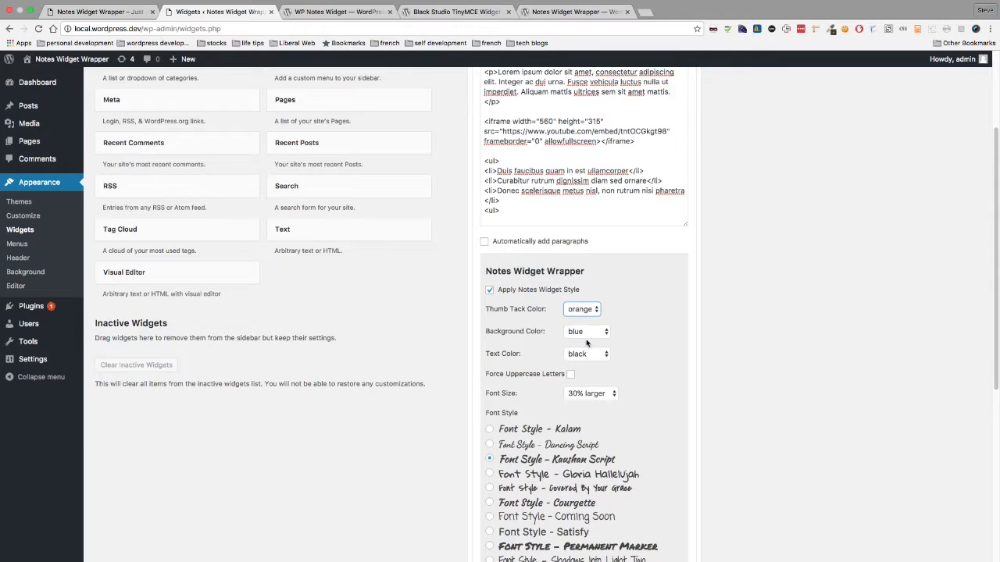
pyautogui.click(586, 333)
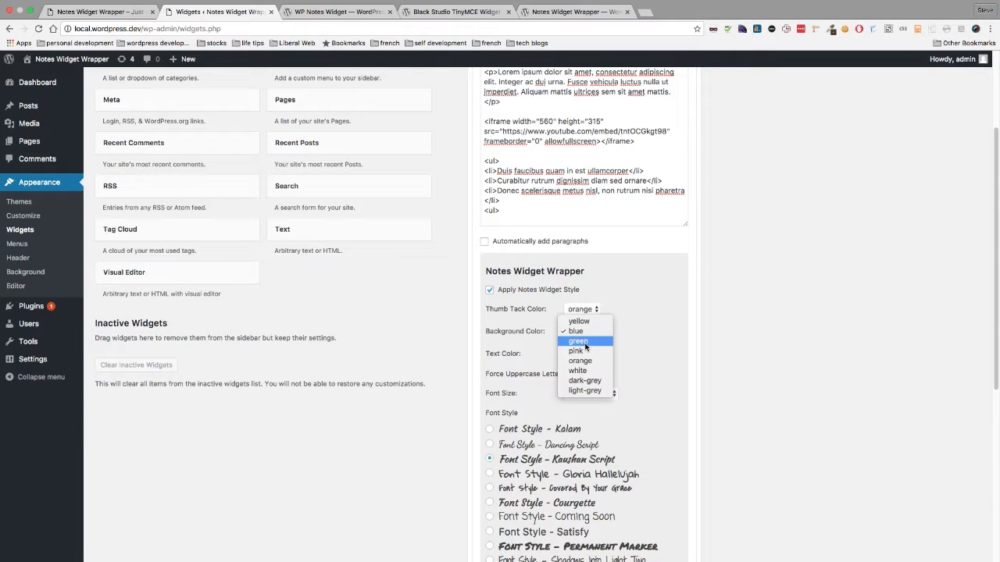
pyautogui.click(584, 342)
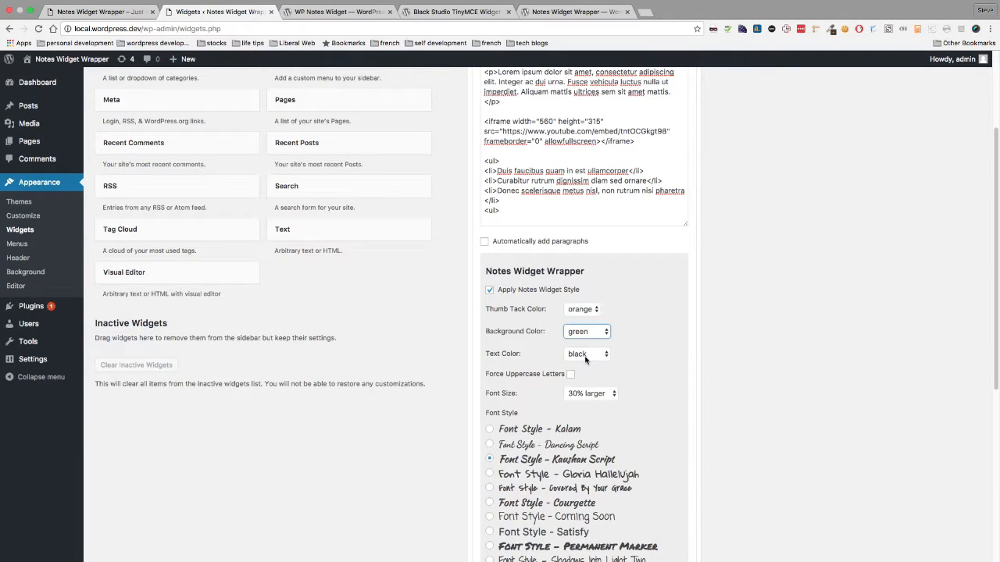
pyautogui.click(590, 356)
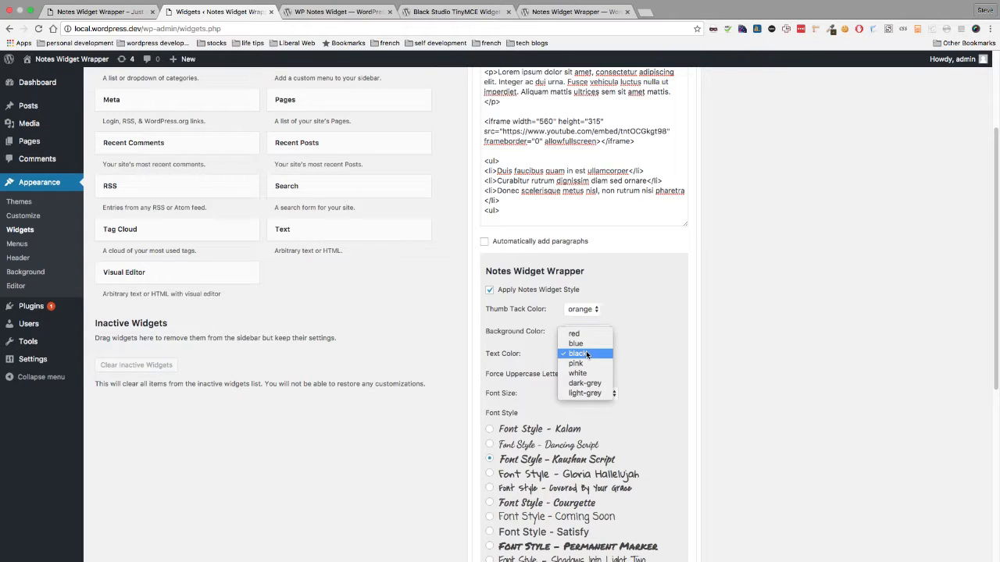
pyautogui.click(578, 334)
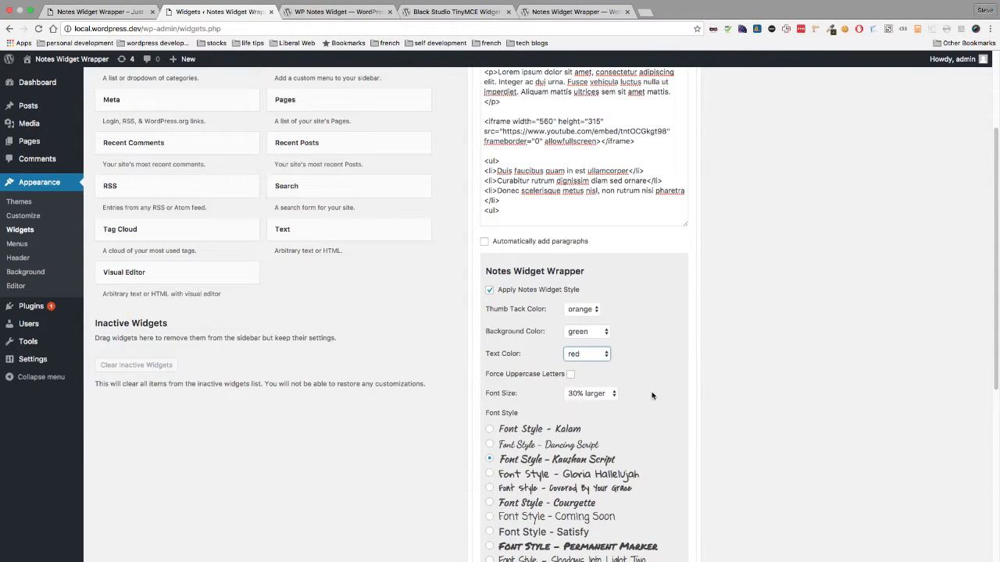
# - Choose the Permanent Marker font style for Sample Widget 1 and save the widget
pyautogui.scroll(-5, 648, 383)
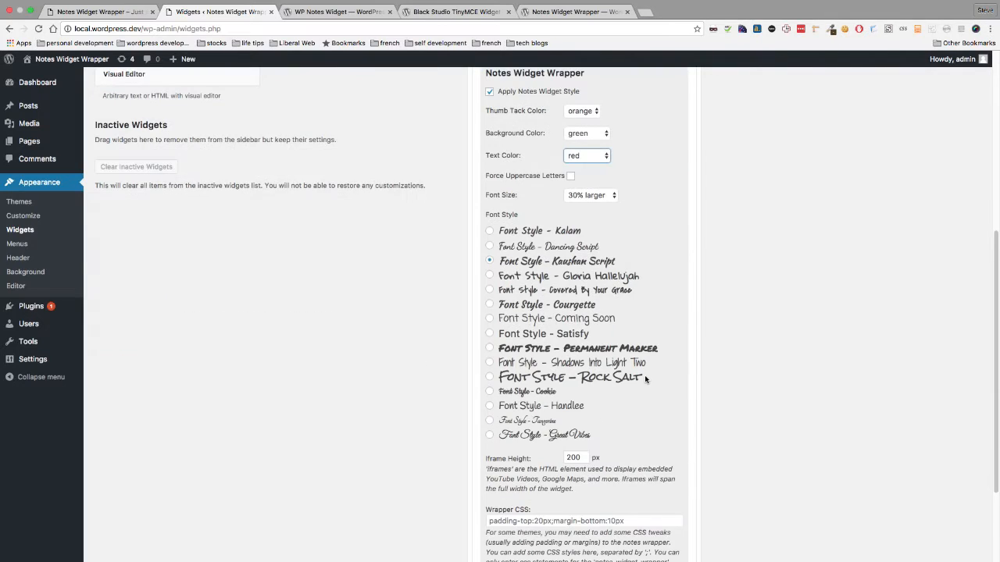
pyautogui.scroll(1, 644, 378)
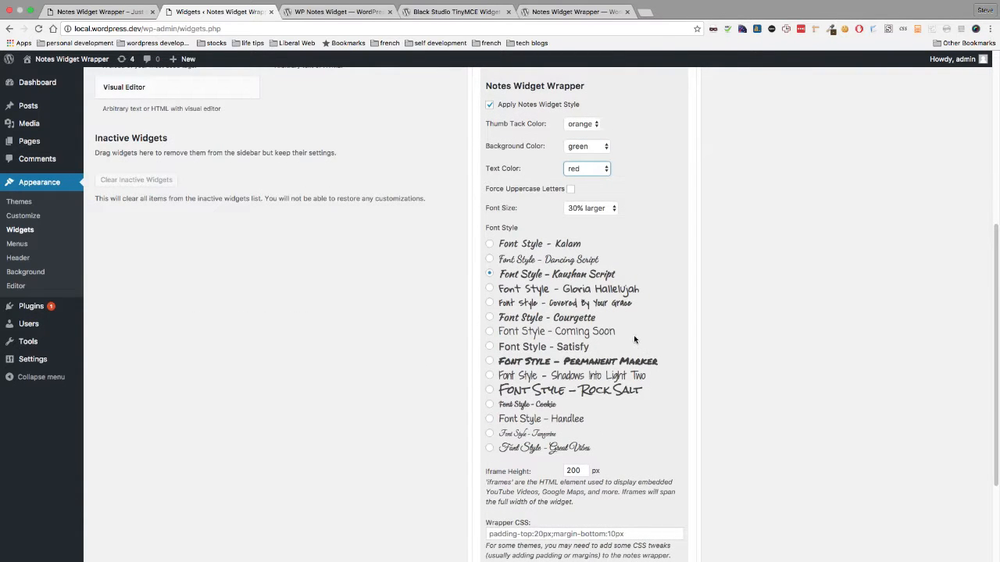
pyautogui.click(536, 362)
pyautogui.scroll(-3, 664, 354)
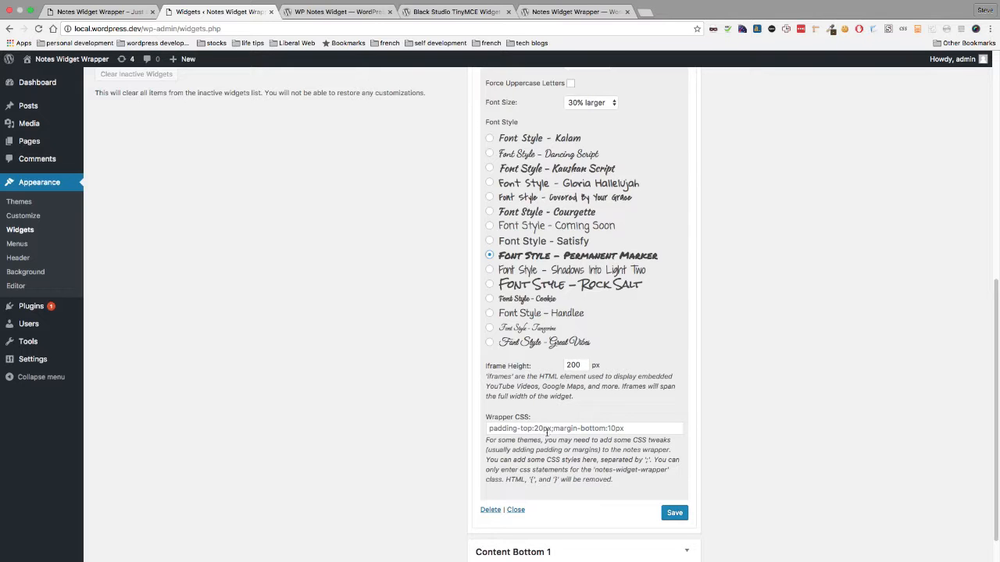
pyautogui.click(674, 512)
# - Reload the site's front page to check the restyled sticky note in the sidebar
pyautogui.moveTo(210, 4)
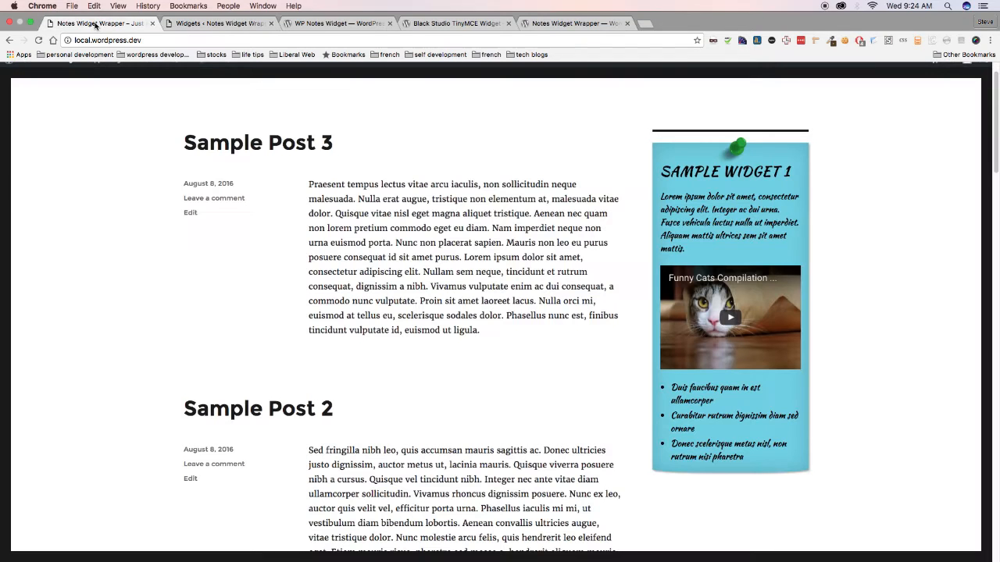
pyautogui.click(97, 23)
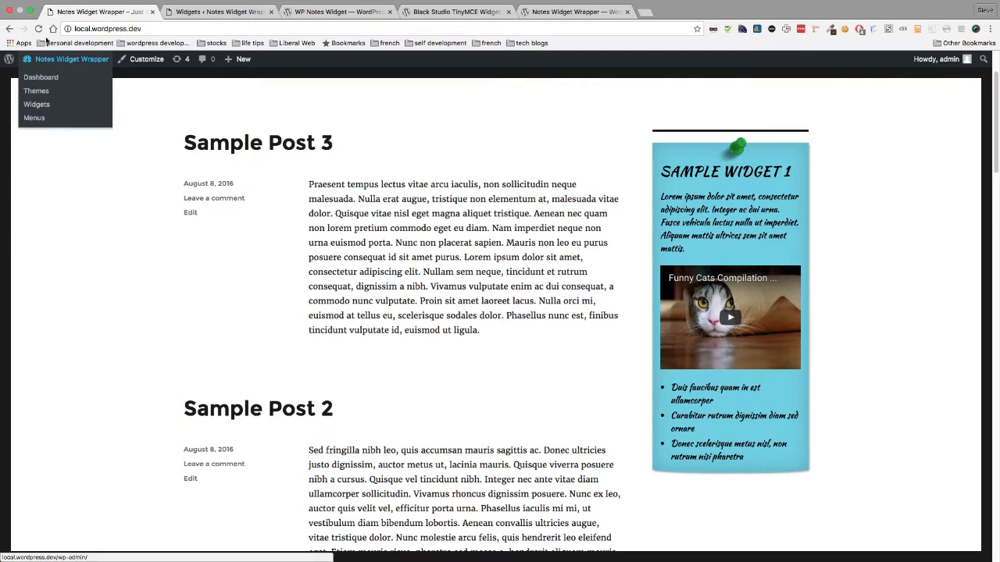
pyautogui.click(36, 30)
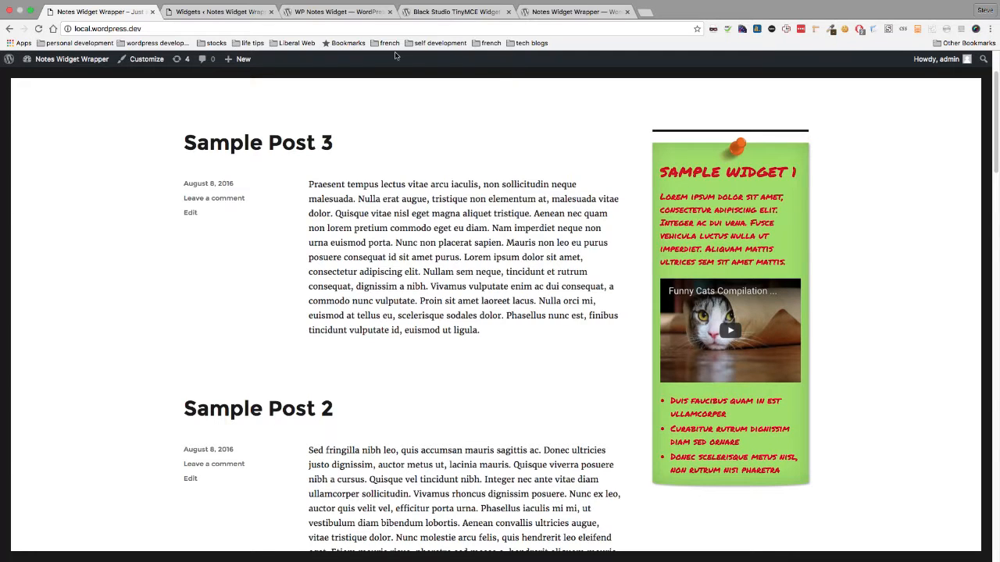
# - Return to the Widgets admin page and collapse the Sample Widget 1 settings
pyautogui.click(218, 12)
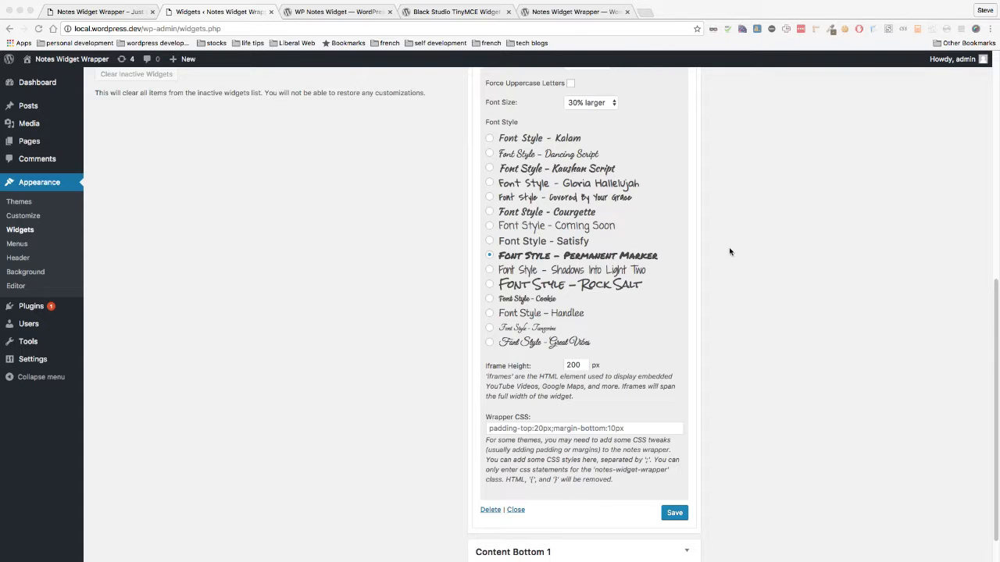
pyautogui.scroll(2, 725, 250)
pyautogui.scroll(5, 725, 253)
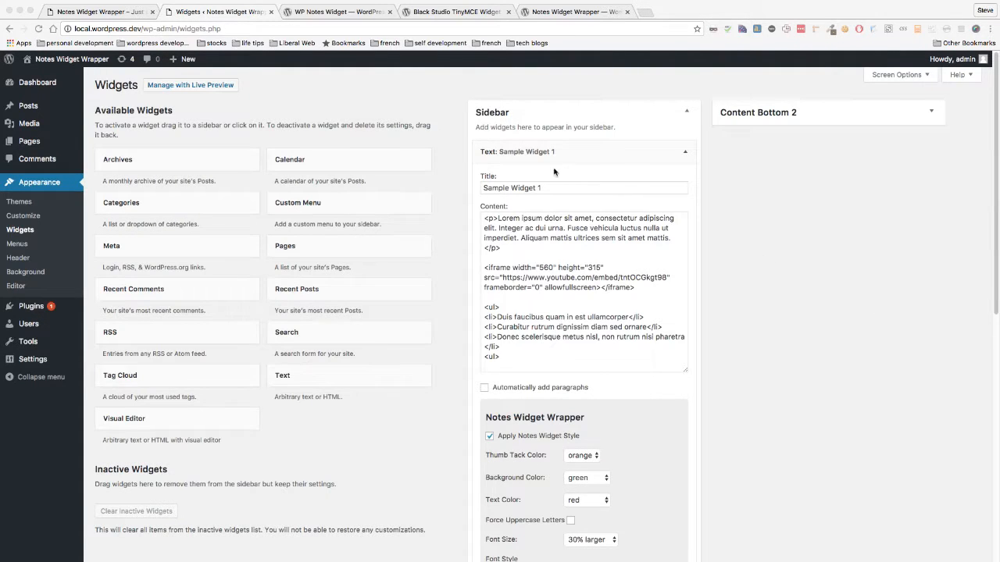
pyautogui.click(685, 154)
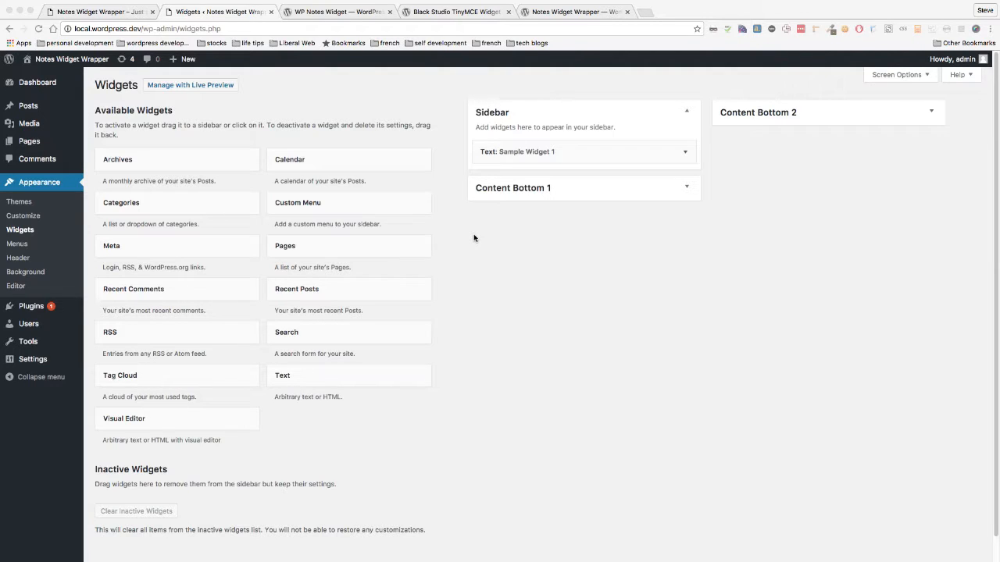
# - Add a Visual Editor widget above Sample Widget 1 in the Sidebar area, and check the Black Studio TinyMCE Widget plugin page
pyautogui.moveTo(111, 428); pyautogui.dragTo(492, 152)
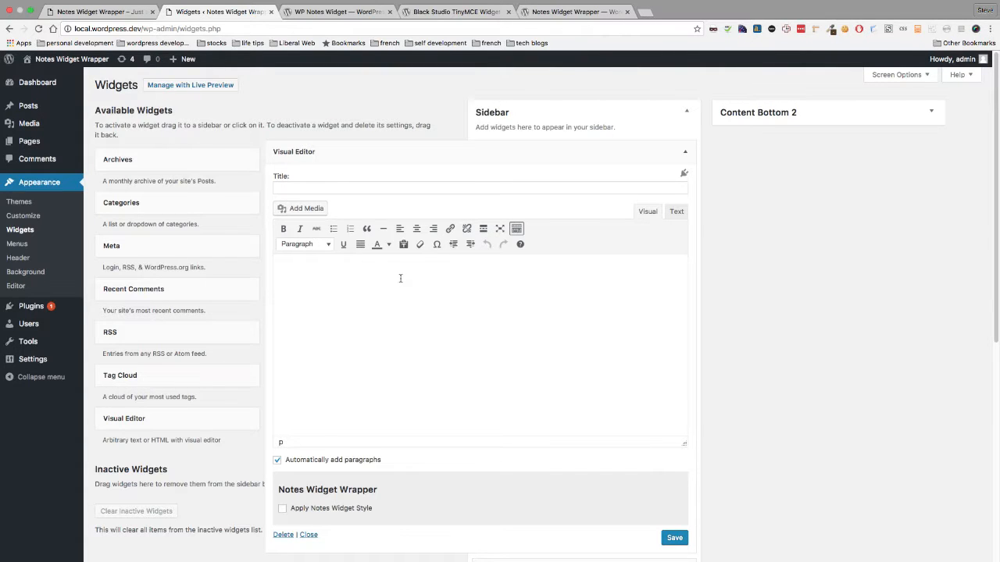
pyautogui.click(441, 11)
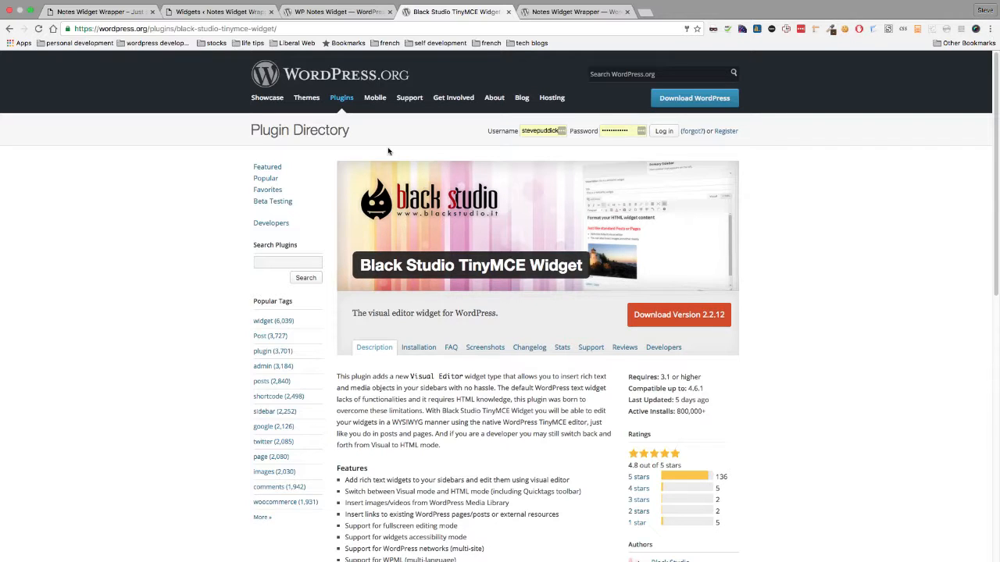
pyautogui.click(186, 13)
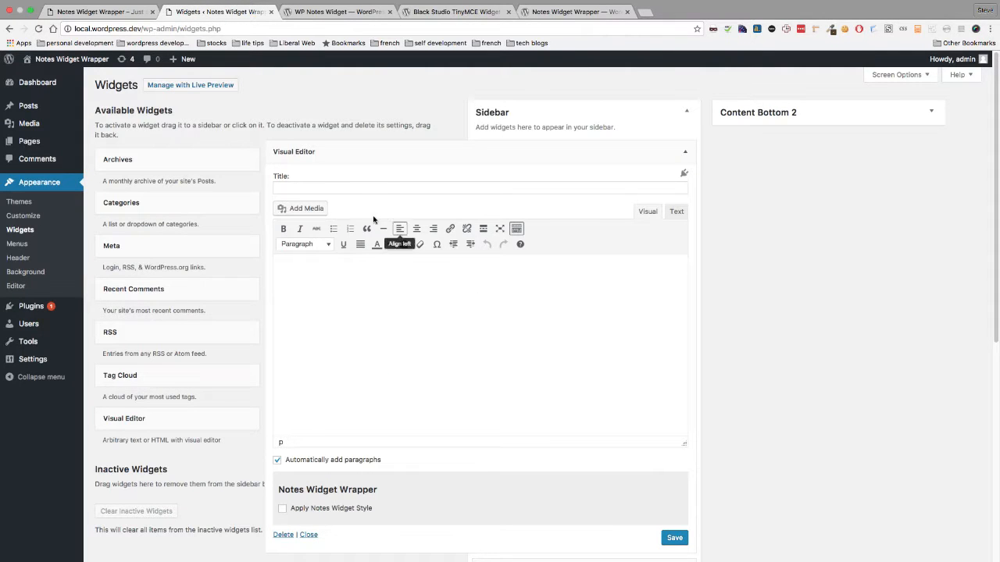
# - Title the new Visual Editor widget "Sample Widget 2"
pyautogui.click(385, 187)
pyautogui.write('S')
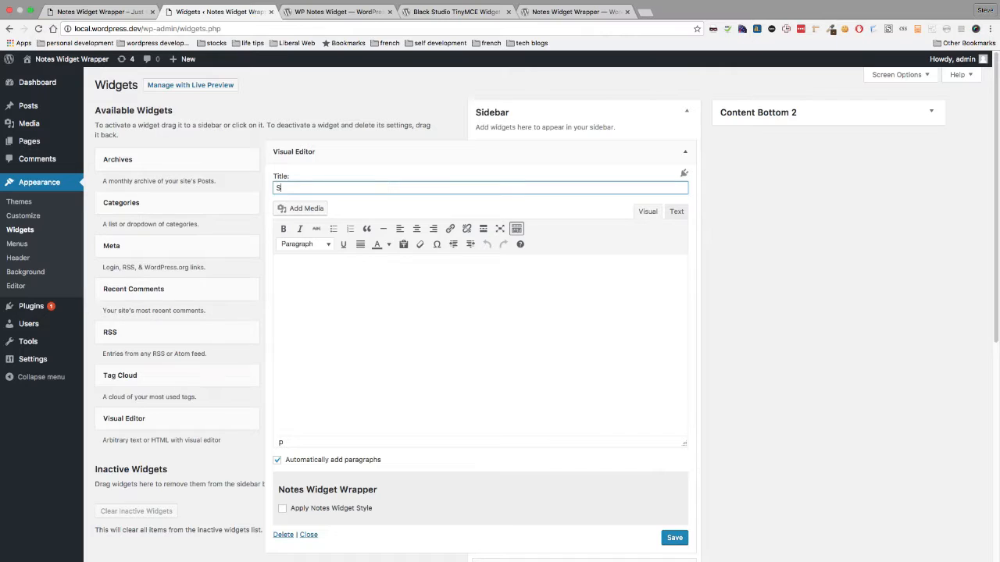
pyautogui.write('ample Widget 2')
# - Paste the copied "Lorem ipsum dolor sit amet" placeholder text into the body of Sample Widget 2
pyautogui.press('super+Tab')
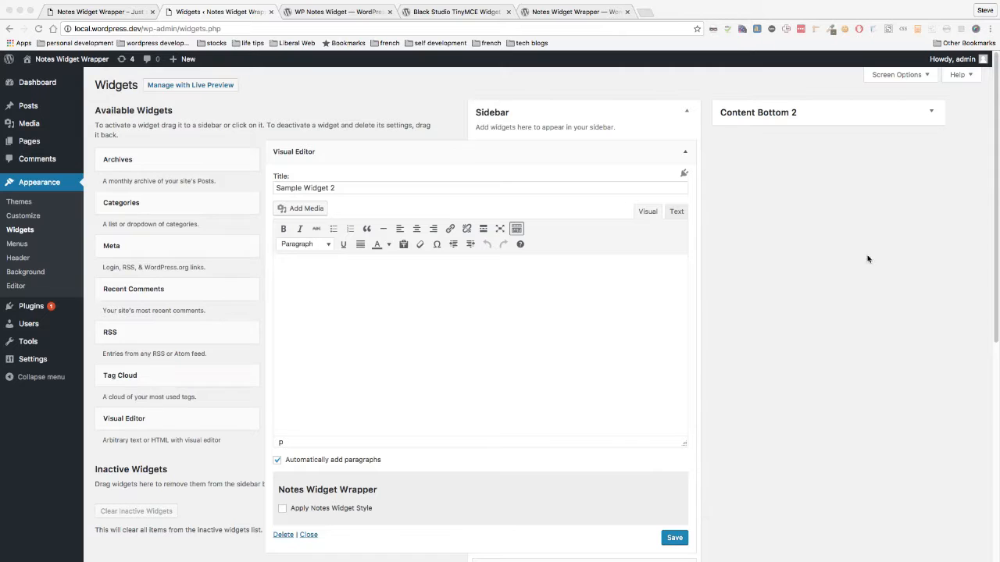
pyautogui.click(388, 283)
pyautogui.rightClick(378, 280)
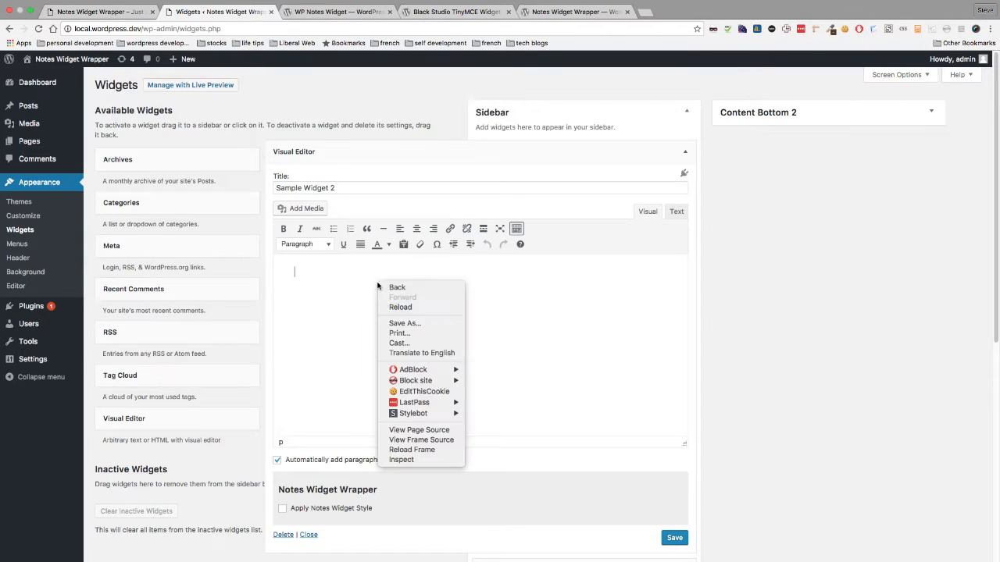
pyautogui.rightClick(331, 278)
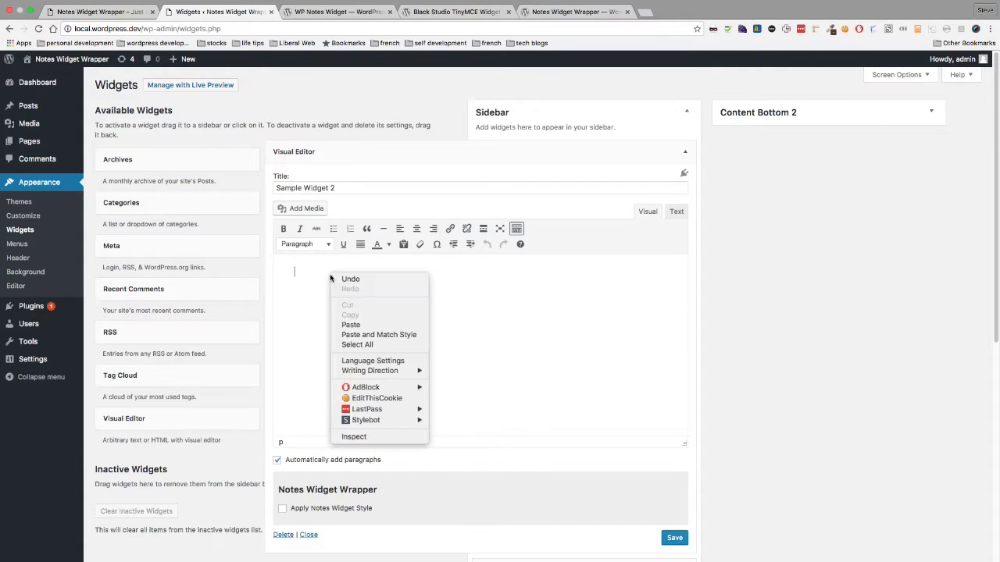
pyautogui.click(366, 324)
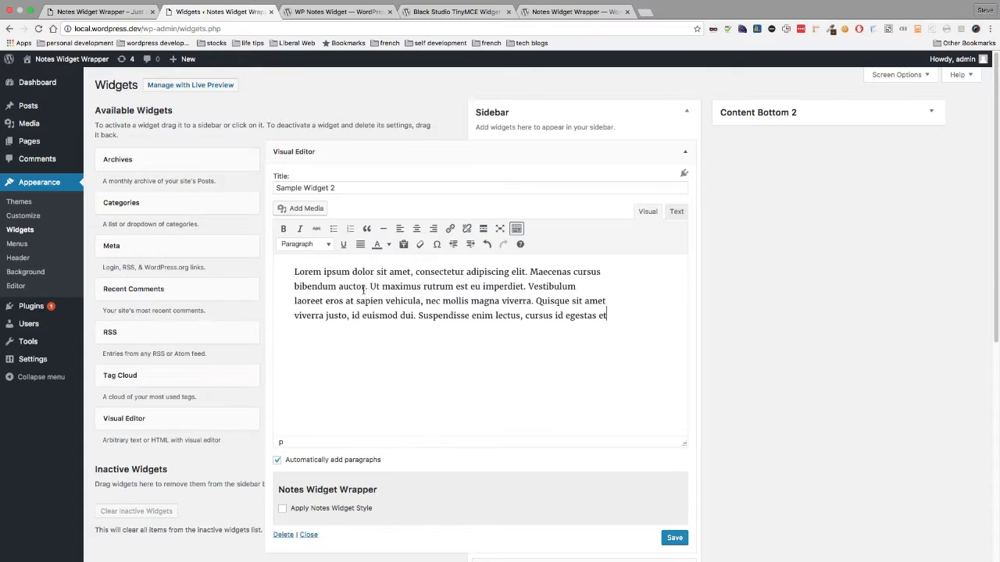
# - Split the placeholder text into separate paragraphs starting at "consectetur", "Vestibulum" and "Suspendisse"
pyautogui.click(415, 272)
pyautogui.press('Return')
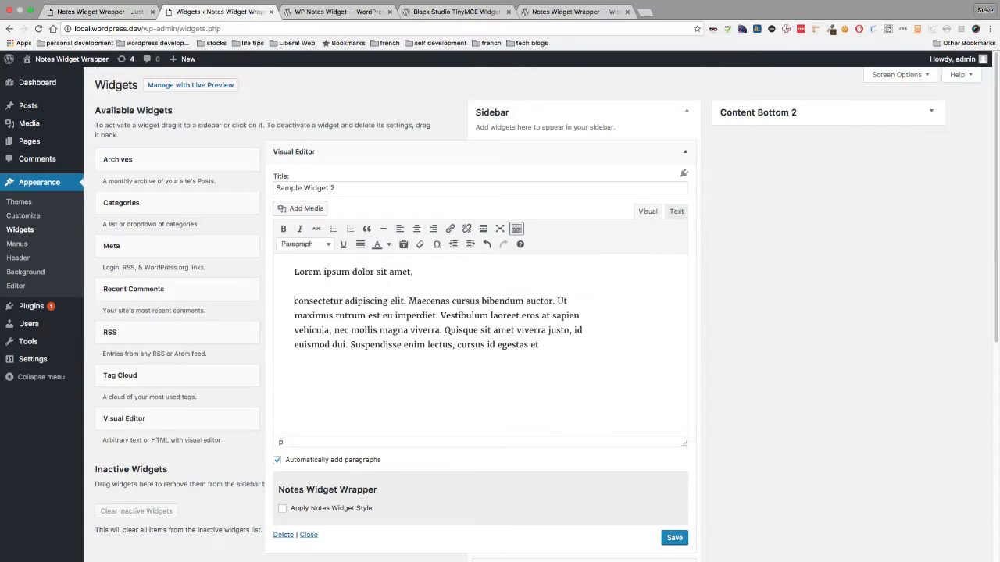
pyautogui.click(441, 316)
pyautogui.press('Return')
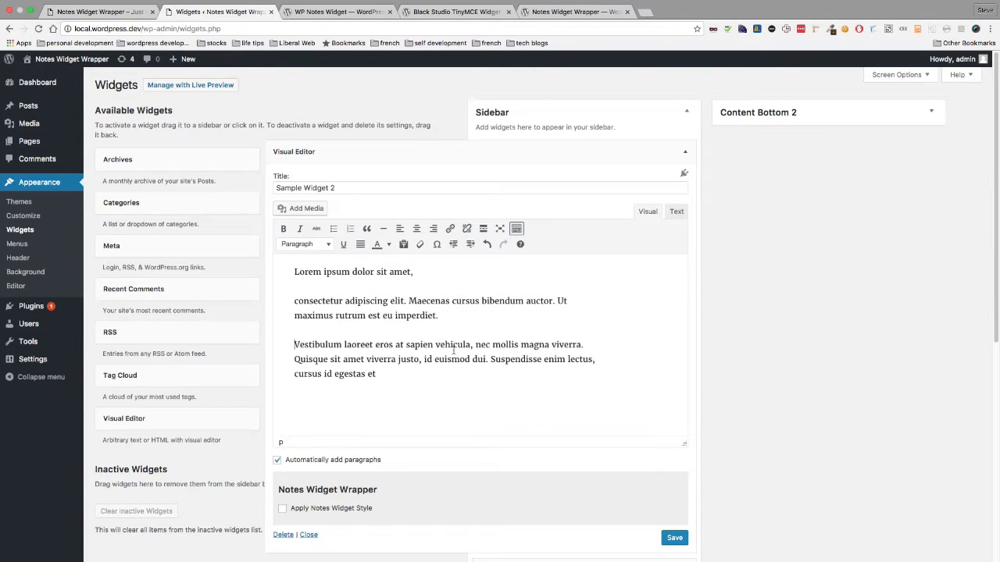
pyautogui.click(490, 359)
pyautogui.press('Return')
# - Format the first line, "Lorem ipsum dolor sit amet,", as Heading 2
pyautogui.moveTo(413, 272); pyautogui.dragTo(316, 256)
pyautogui.click(317, 246)
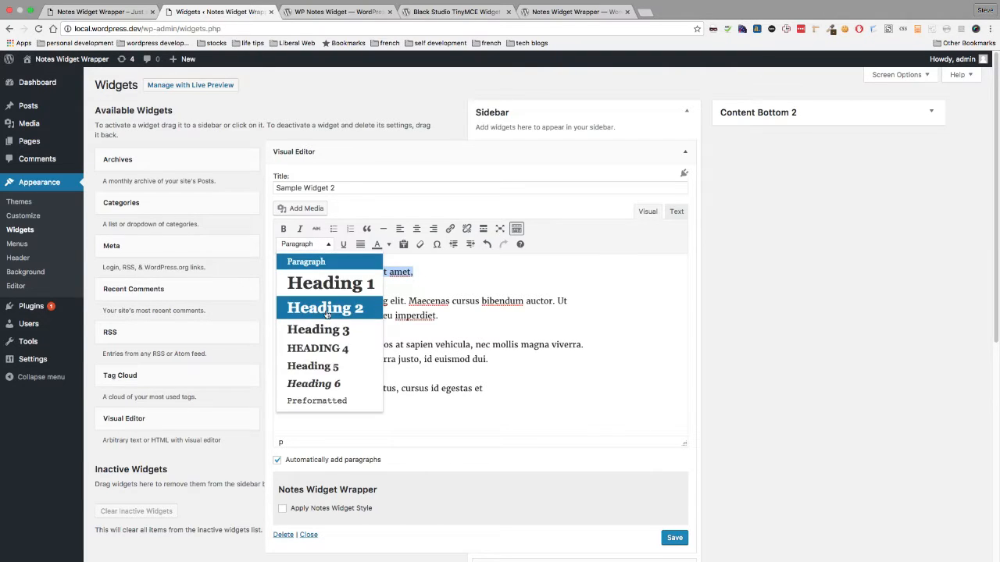
pyautogui.click(325, 309)
# - Separate "consectetur adipiscing elit." into its own paragraph and format it as Heading 3
pyautogui.click(408, 306)
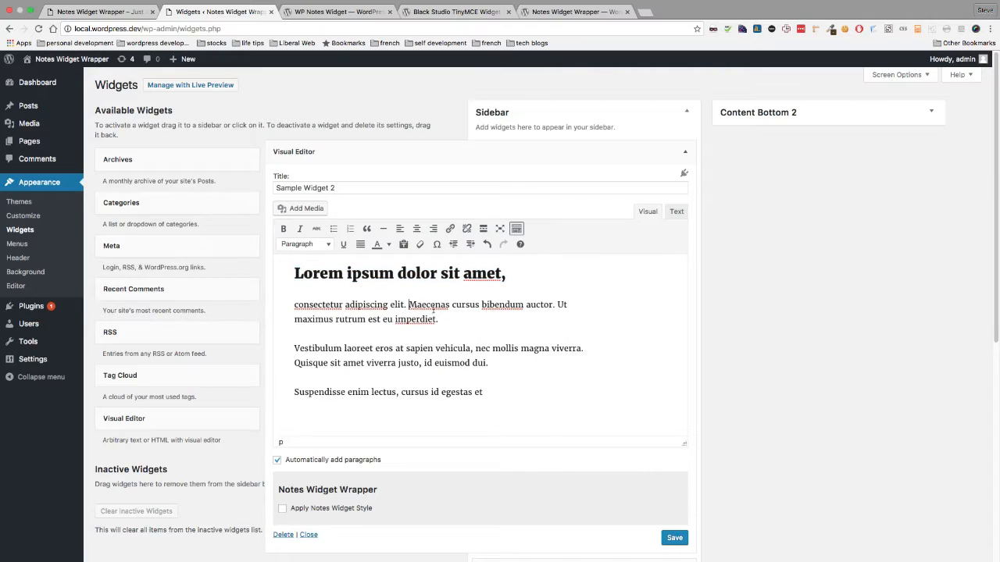
pyautogui.press('Return')
pyautogui.moveTo(408, 305); pyautogui.dragTo(292, 306)
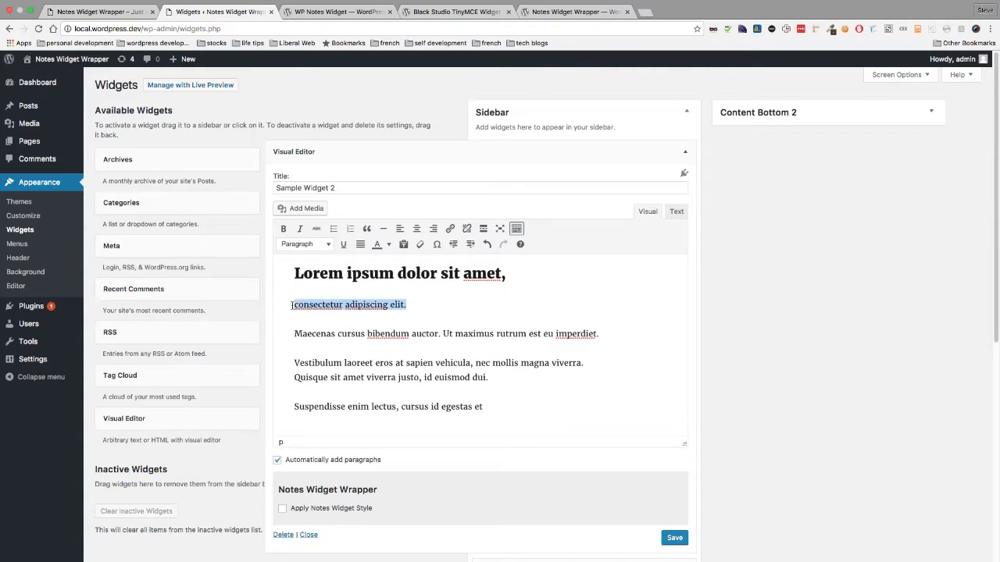
pyautogui.click(328, 245)
pyautogui.click(329, 328)
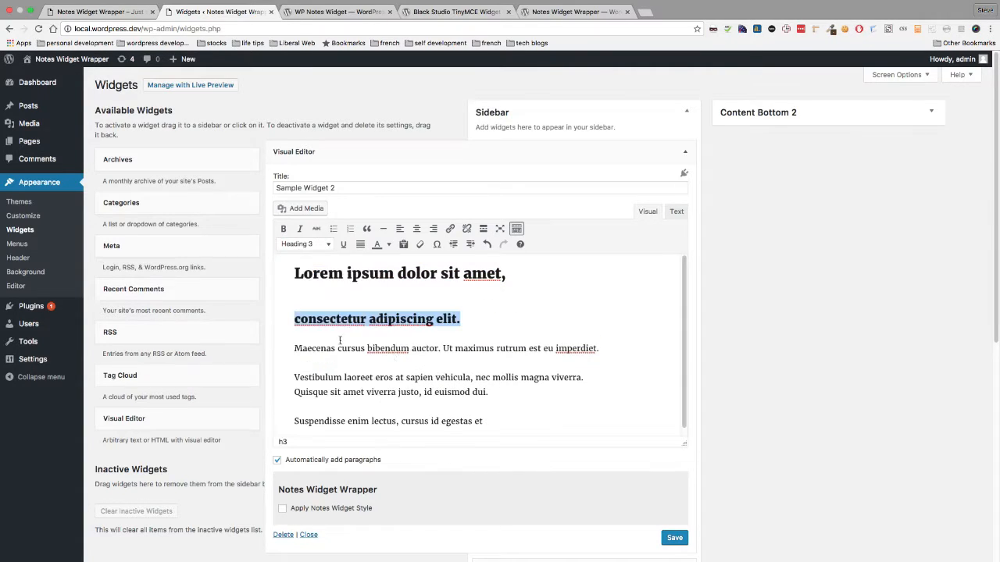
# - Break the Vestibulum paragraph before "at sapien" and "magna viverra", and turn everything from "Vestibulum" to the end into a bulleted list
pyautogui.click(396, 378)
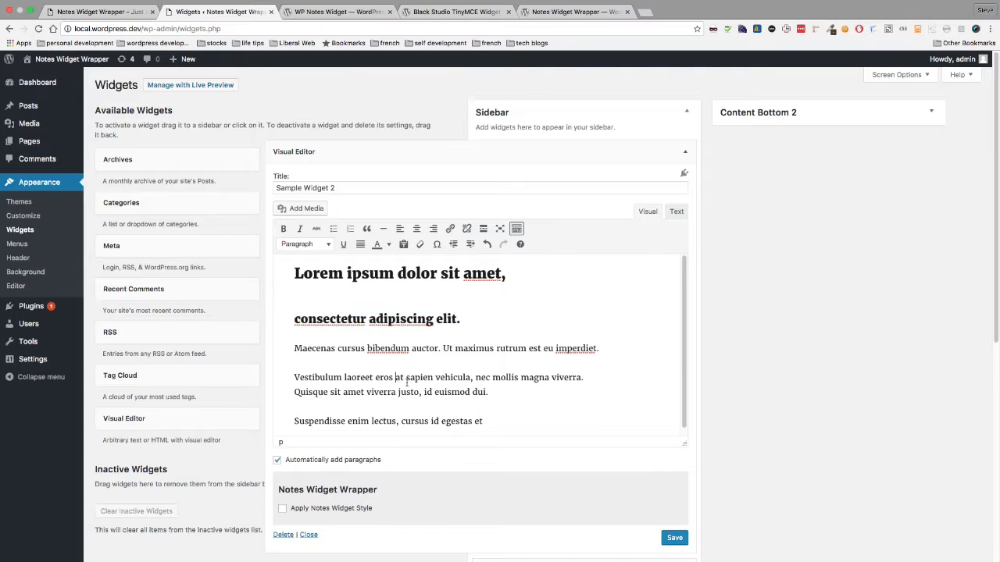
pyautogui.press('Return')
pyautogui.click(418, 392)
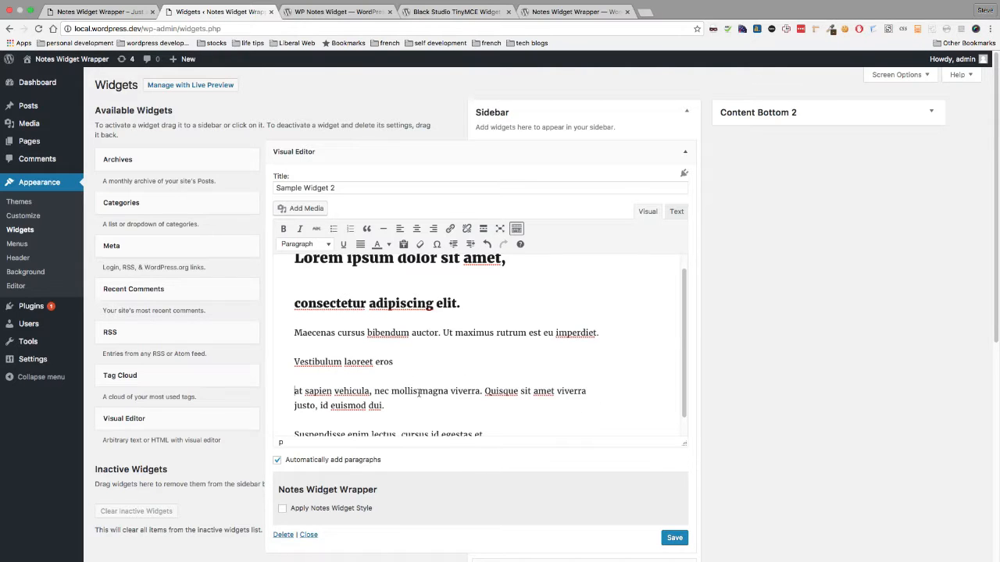
pyautogui.press('Return')
pyautogui.scroll(-1, 409, 393)
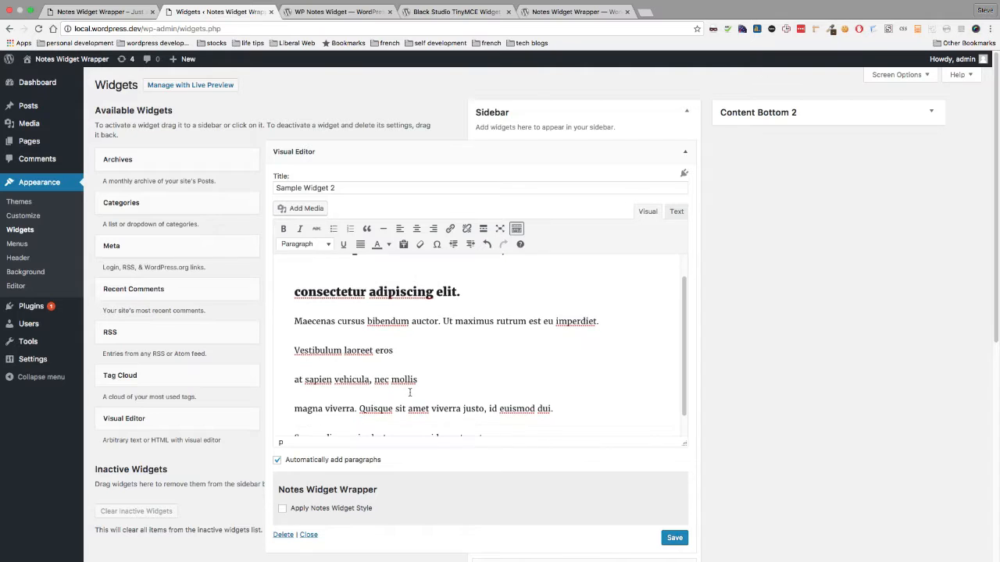
pyautogui.scroll(-1, 505, 417)
pyautogui.moveTo(491, 419); pyautogui.dragTo(308, 327)
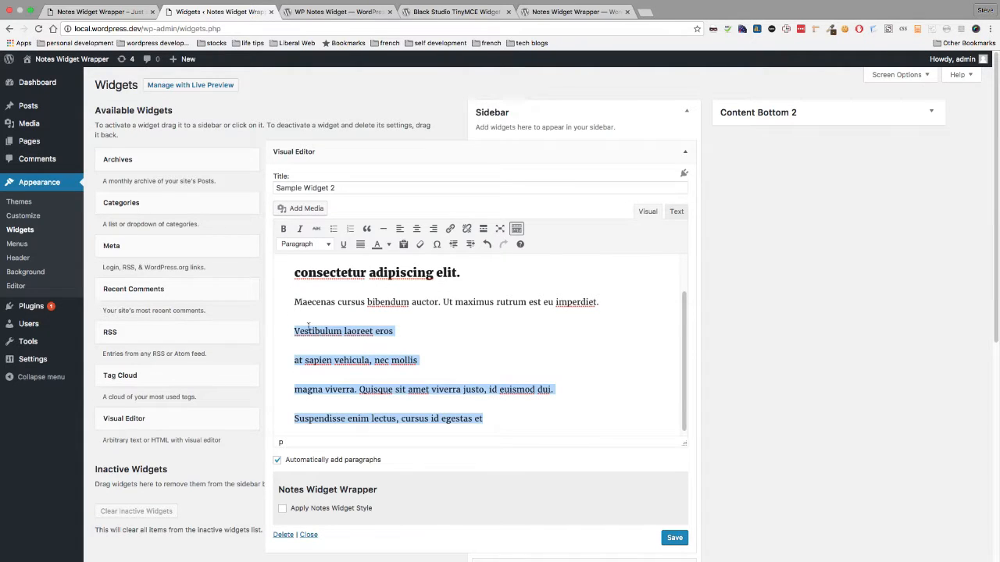
pyautogui.click(334, 228)
pyautogui.click(338, 355)
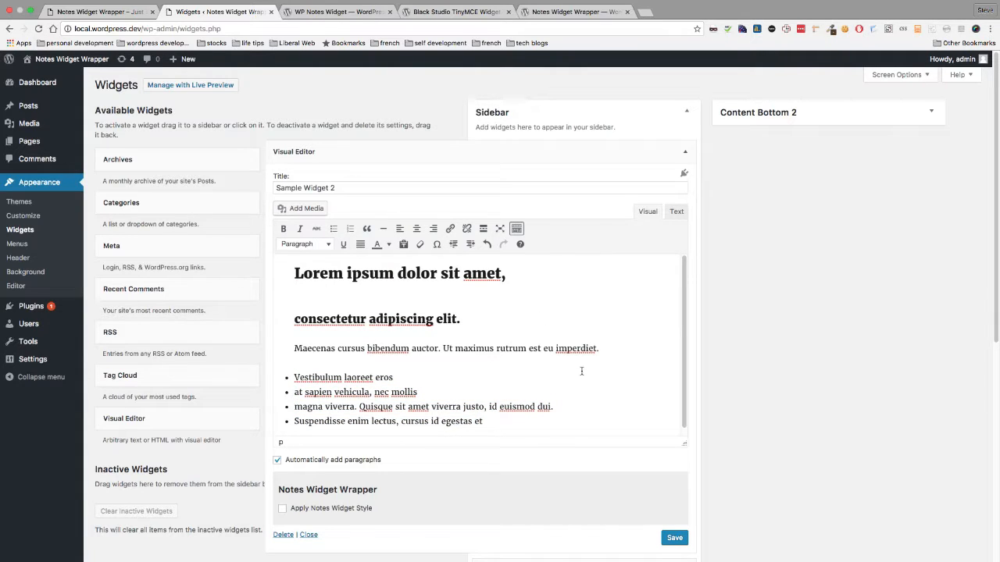
# - Save Sample Widget 2 without the Notes Widget style applied
pyautogui.scroll(-1, 593, 460)
pyautogui.scroll(-4, 593, 462)
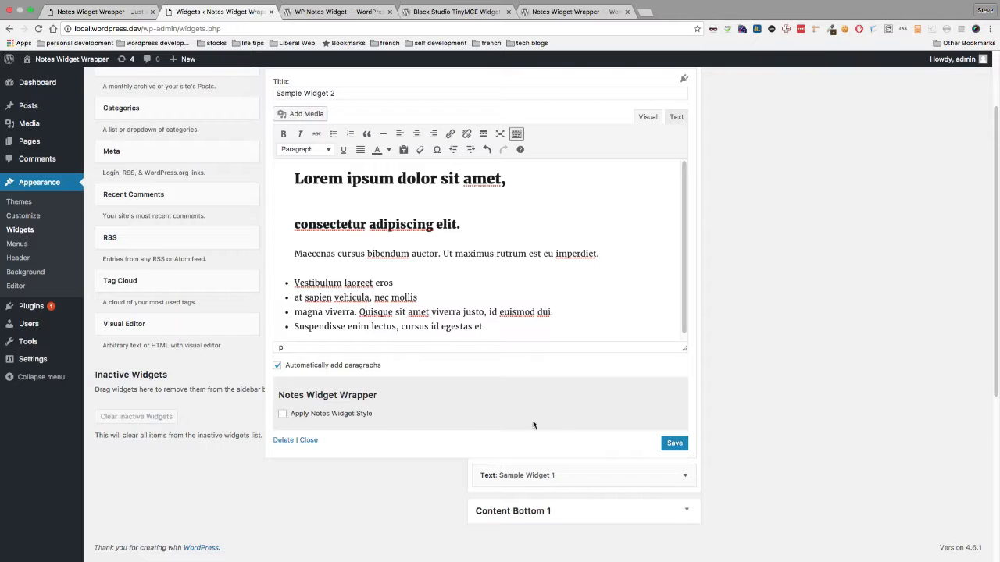
pyautogui.click(674, 443)
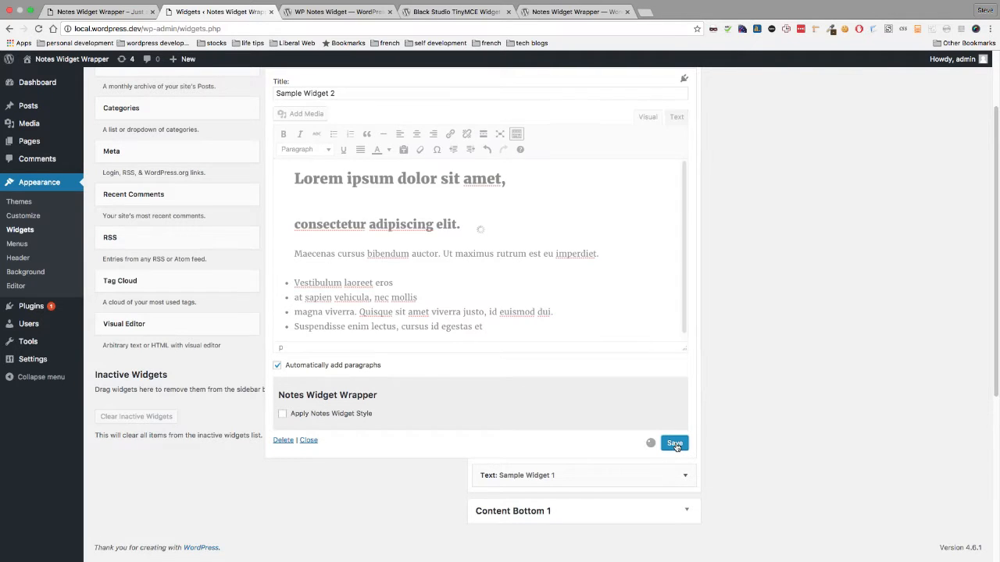
# - Reload the site's front page to check how the unstyled Sample Widget 2 looks in the sidebar
pyautogui.moveTo(197, 4)
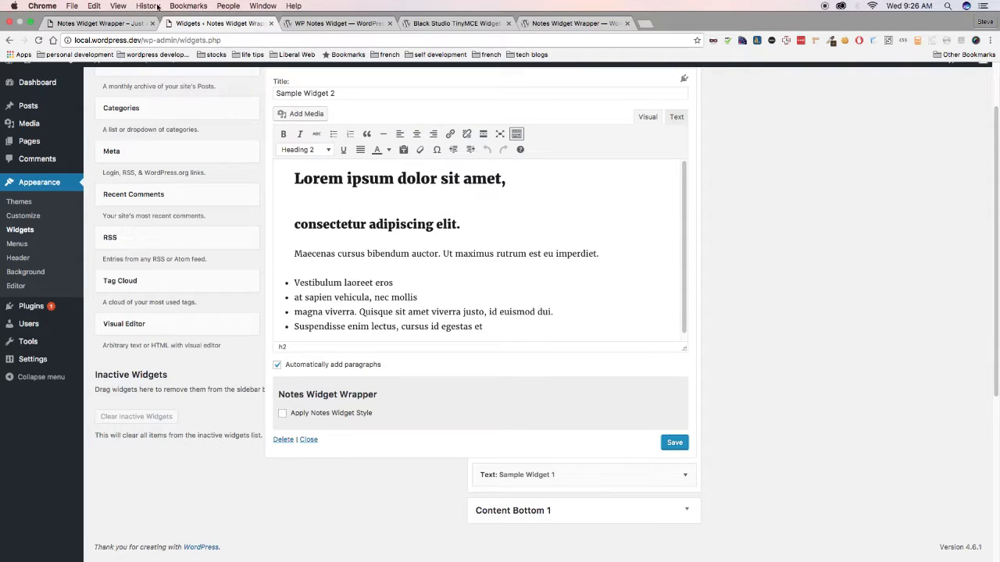
pyautogui.click(109, 25)
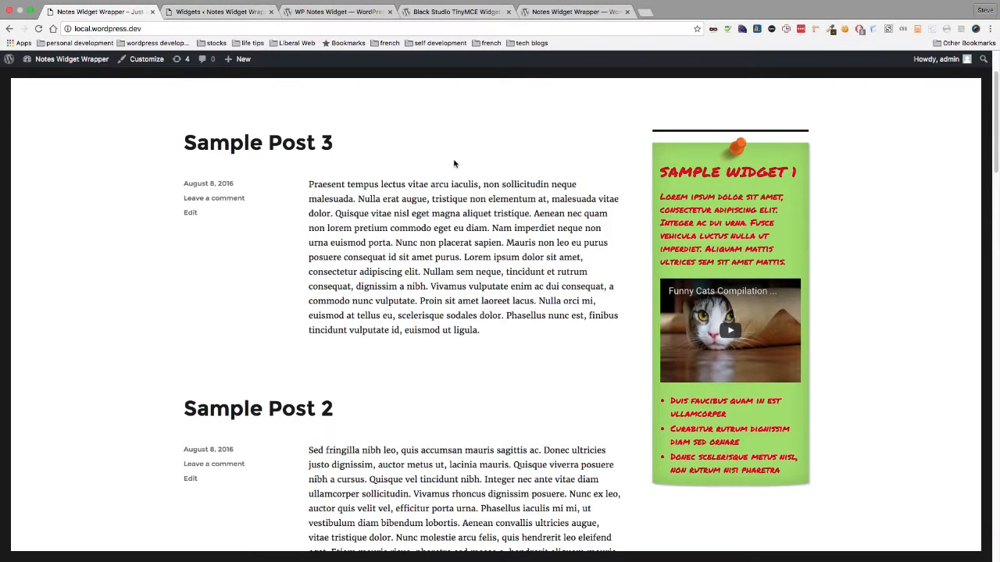
pyautogui.click(38, 28)
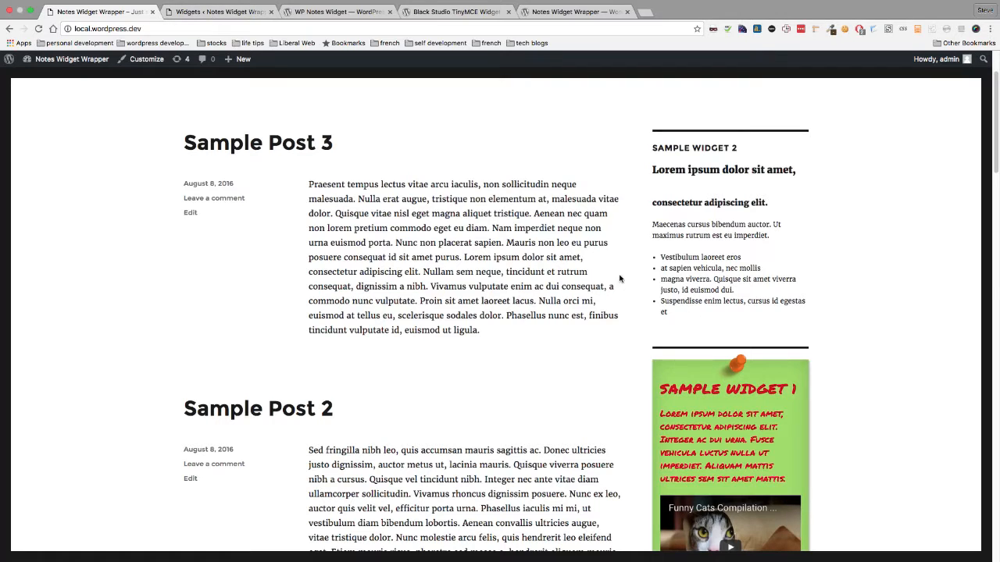
# - Apply the Notes Widget Style to Sample Widget 2 with its default colours and Kalam font, and save the widget
pyautogui.click(216, 12)
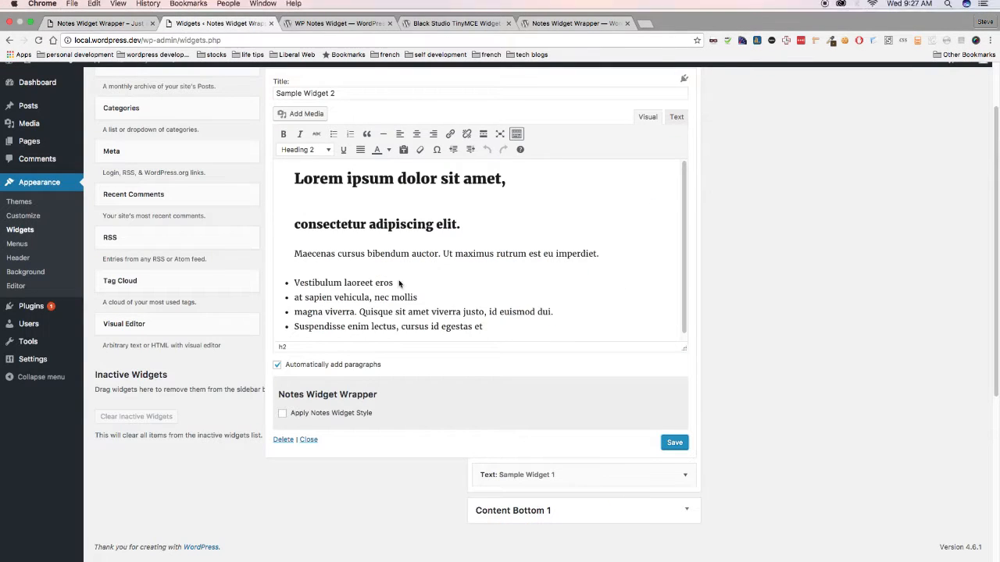
pyautogui.click(320, 414)
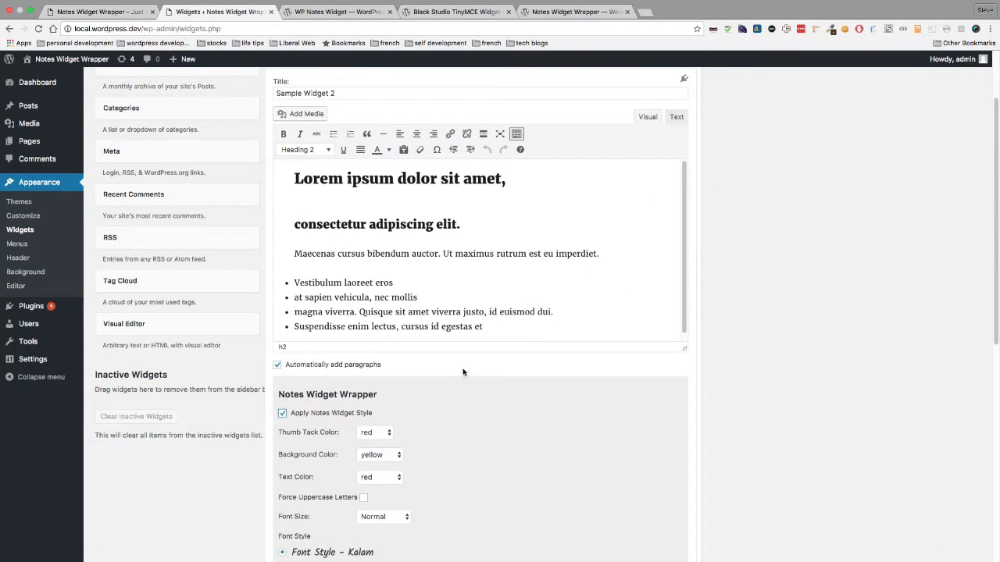
pyautogui.scroll(-5, 601, 426)
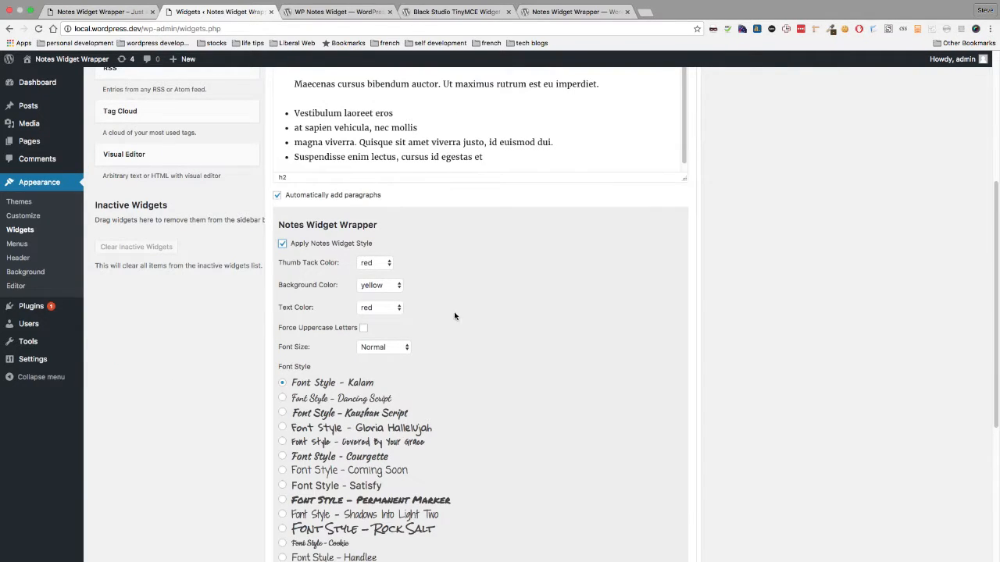
pyautogui.scroll(-2, 640, 342)
pyautogui.scroll(-5, 636, 341)
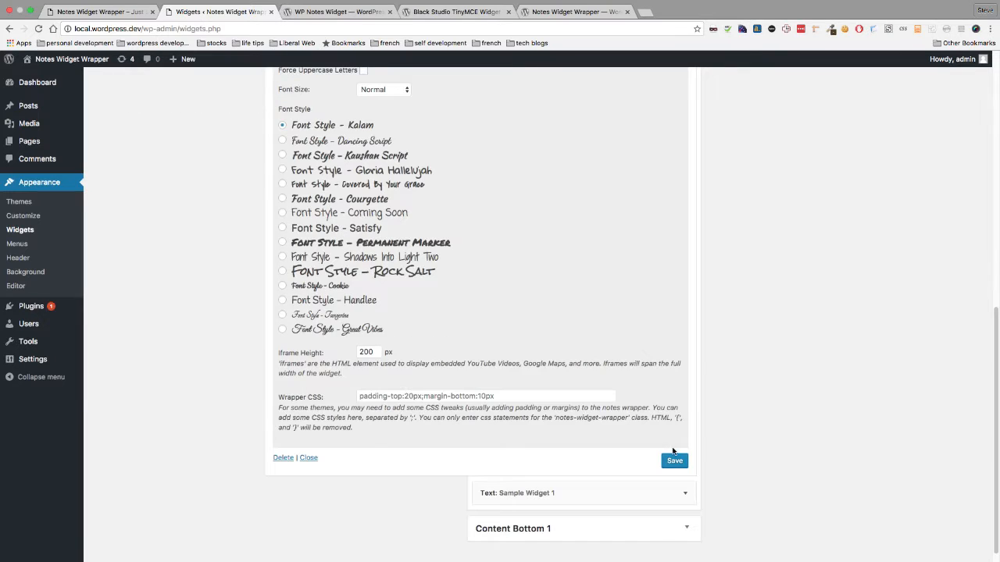
pyautogui.click(673, 461)
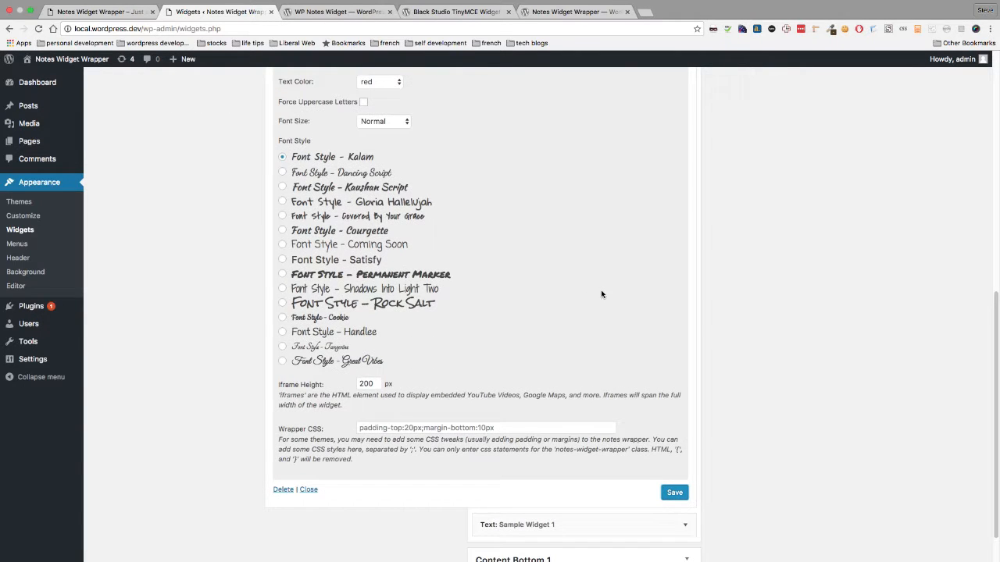
# - Reload the site's front page to check the sticky note styling on Sample Widget 2
pyautogui.click(116, 14)
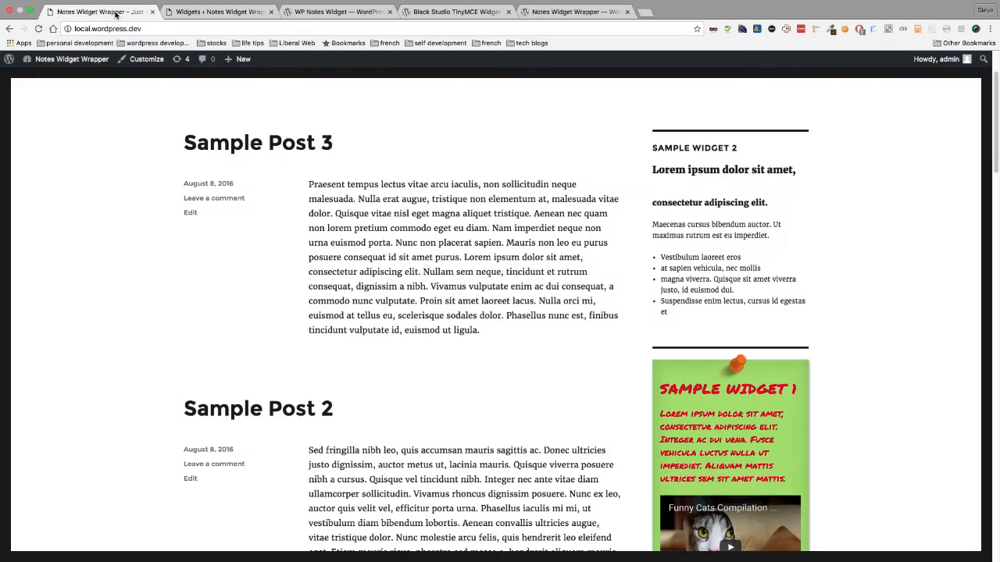
pyautogui.click(38, 29)
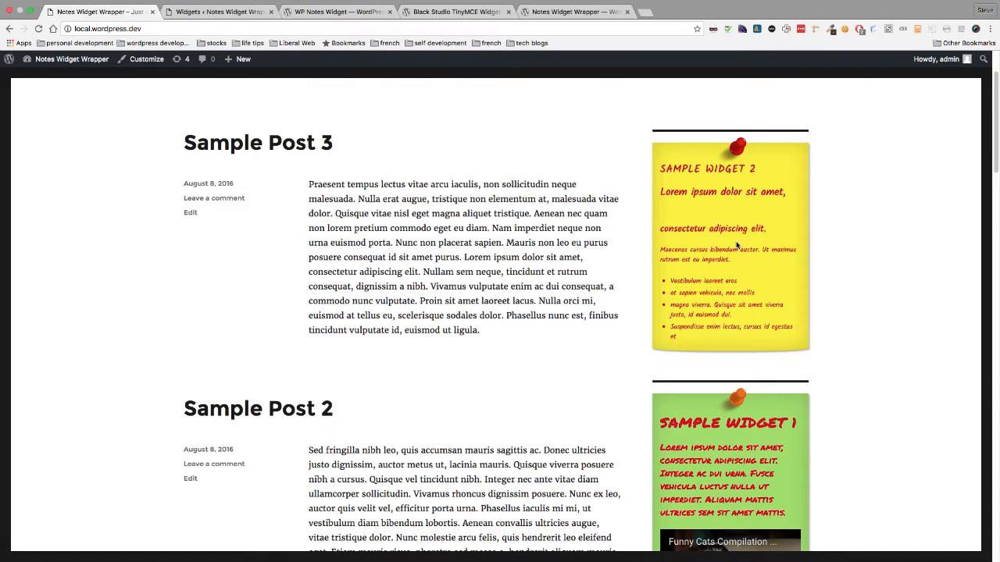
# - Review Sample Widget 2's Notes Widget Wrapper settings on the Widgets admin page, and view the plugin's WordPress.org page
pyautogui.click(213, 13)
pyautogui.scroll(3, 418, 307)
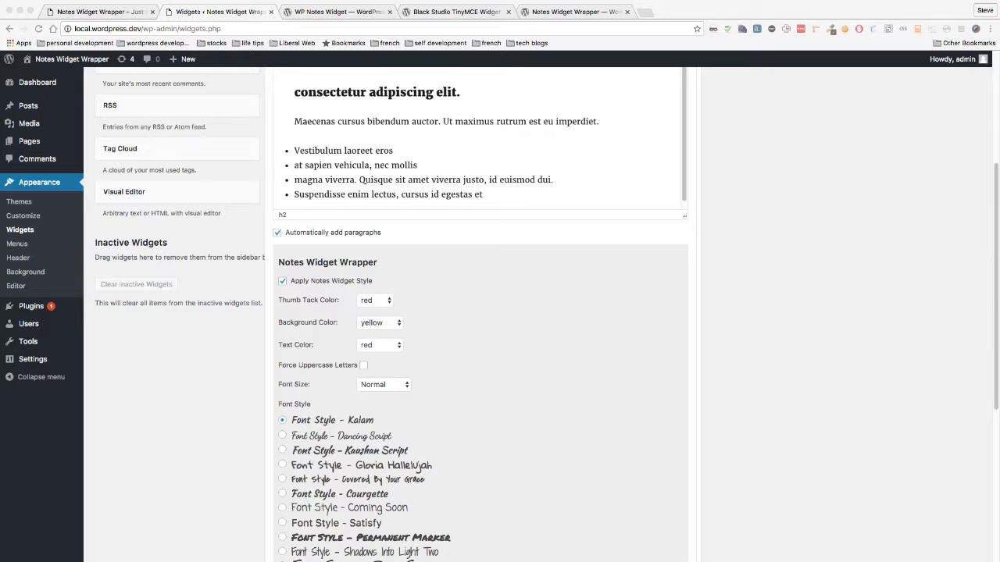
pyautogui.click(578, 12)
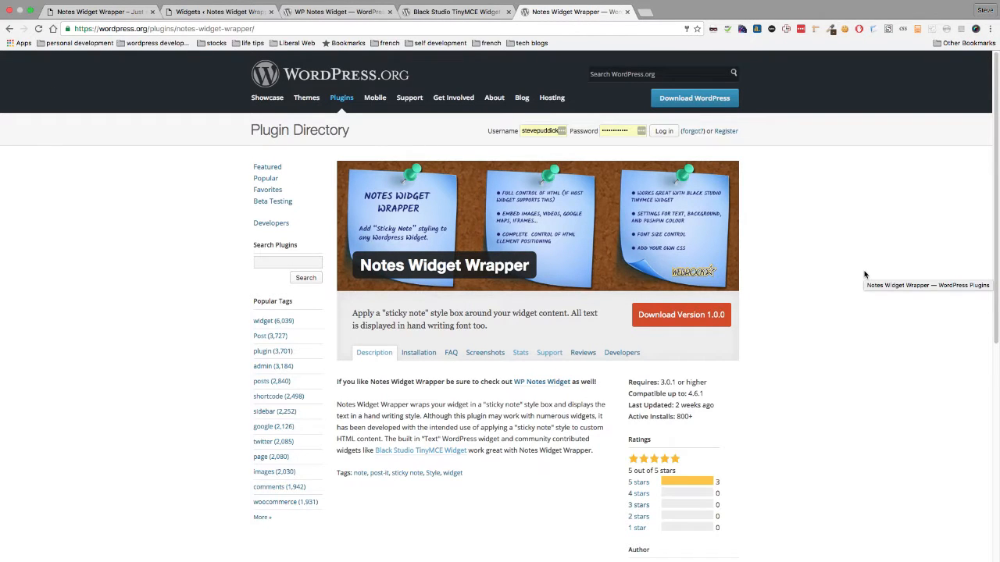